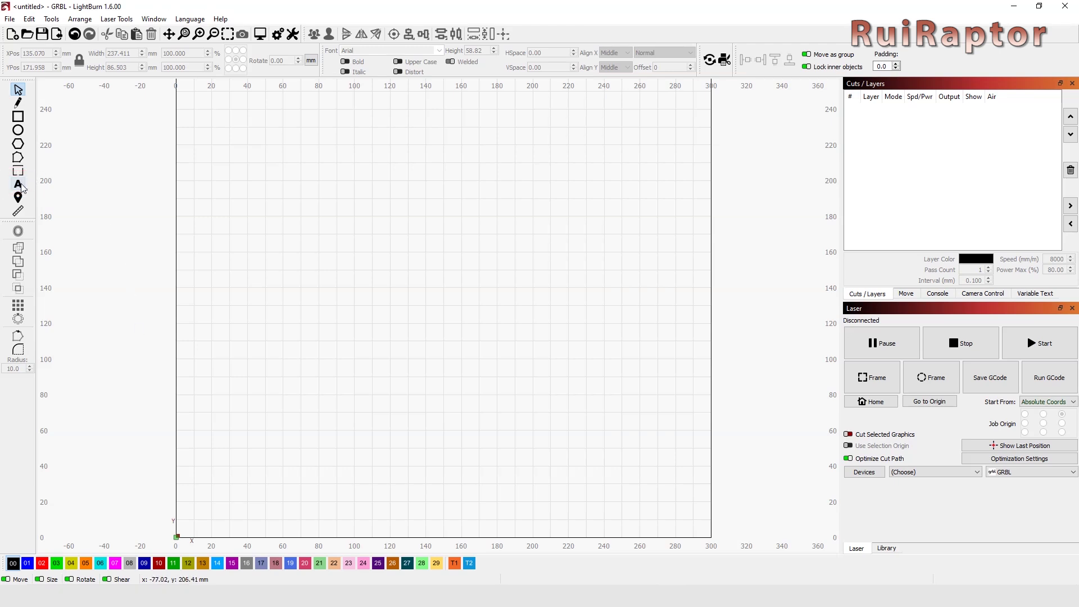
Add the text 'Lucinda' near the work area centre in Script MT Bold font
{"action": "key", "text": "ctrl+t"}
{"action": "left_click", "coordinate": [390, 294]}
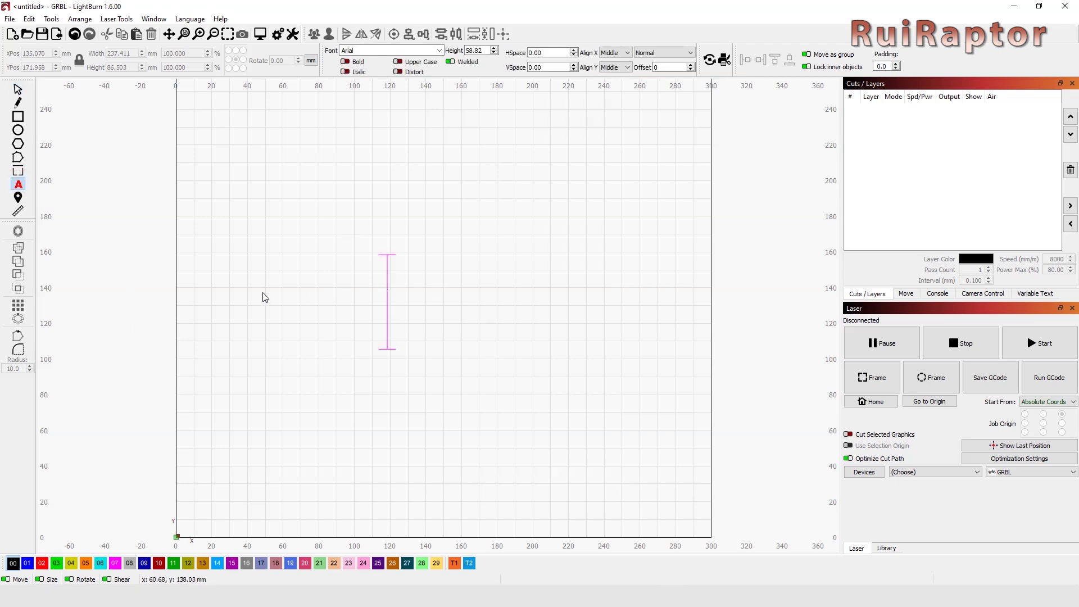
{"action": "type", "text": "Lucinda"}
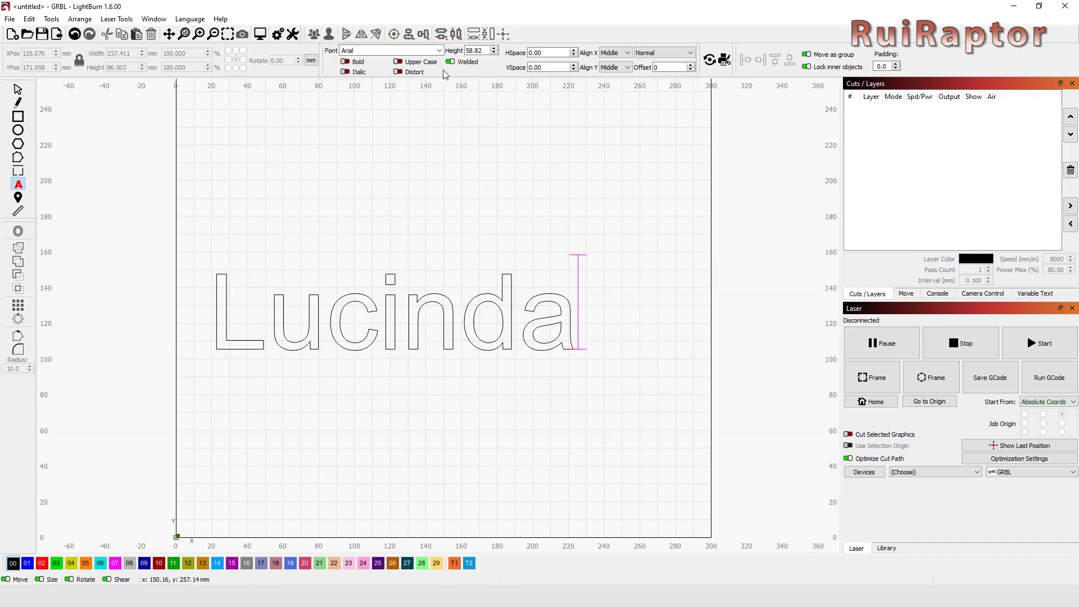
{"action": "left_click", "coordinate": [439, 52]}
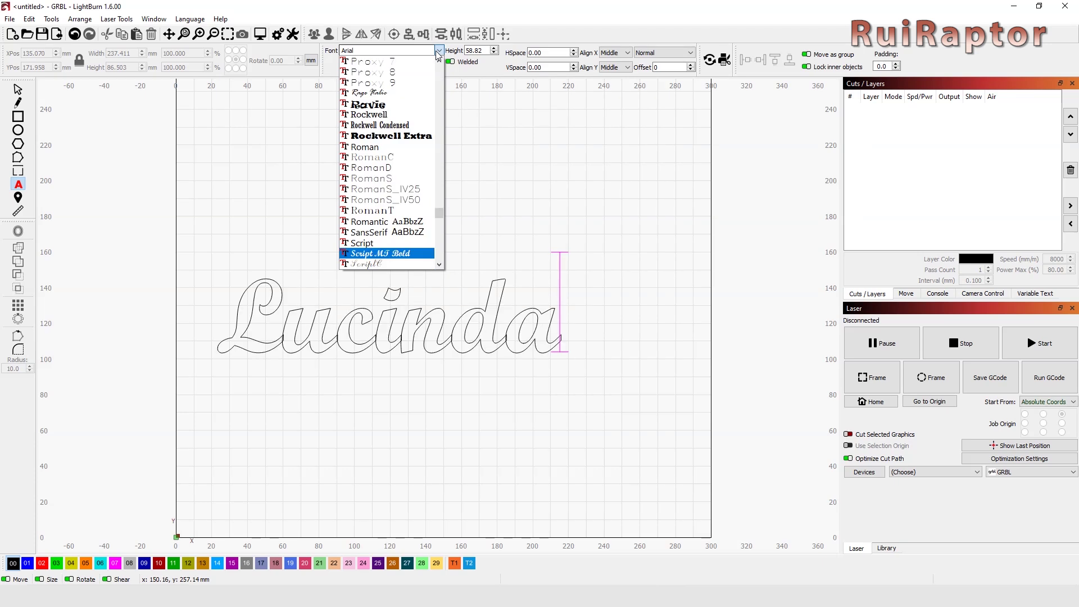
{"action": "key", "text": "Return"}
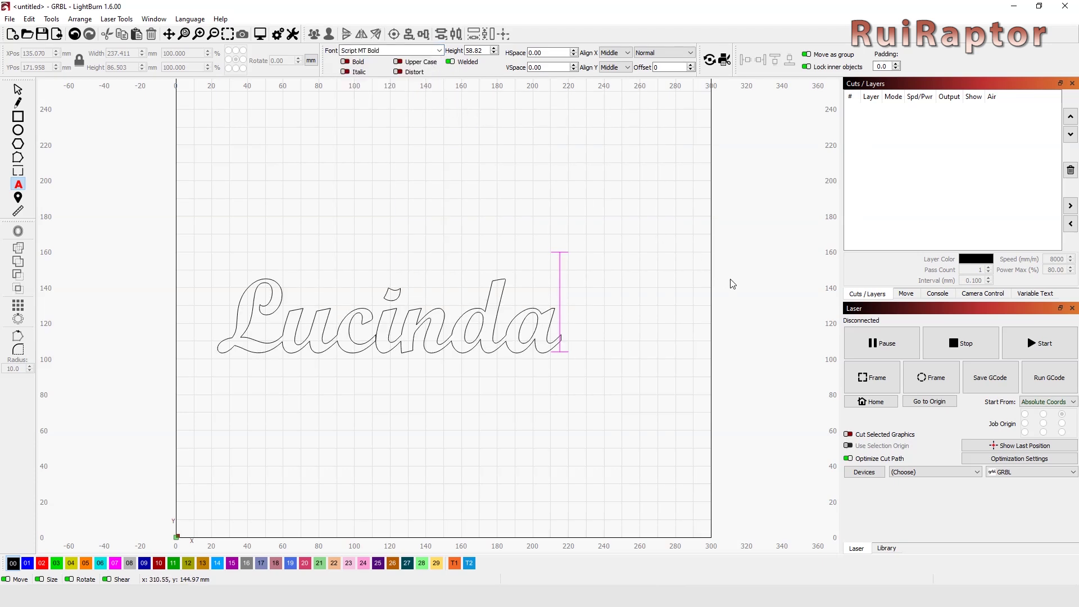
{"action": "left_click", "coordinate": [393, 319]}
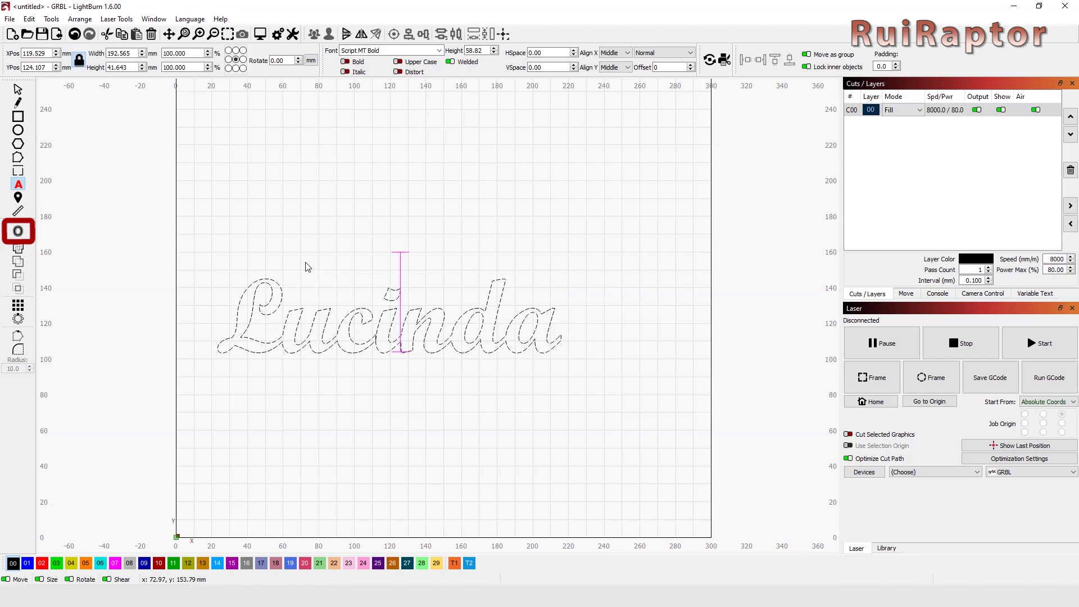
Offset the Lucinda text outward by 5 mm with round corners
{"action": "left_click", "coordinate": [27, 234]}
{"action": "mouse_move", "coordinate": [460, 292]}
{"action": "left_mouse_down"}
{"action": "mouse_move", "coordinate": [497, 234]}
{"action": "mouse_move", "coordinate": [523, 150]}
{"action": "left_mouse_up"}
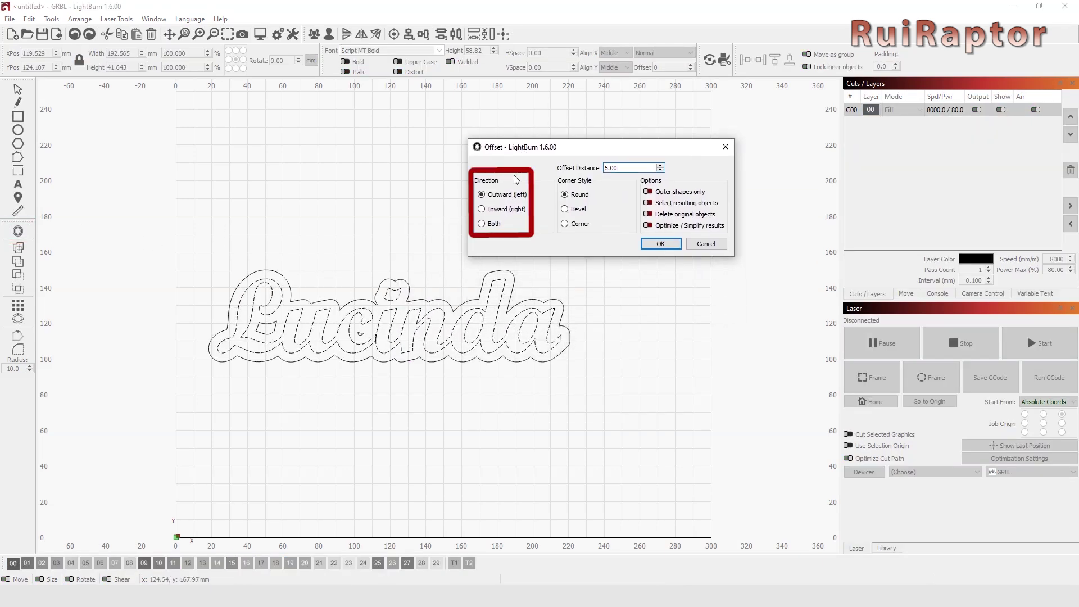
{"action": "left_click", "coordinate": [572, 225]}
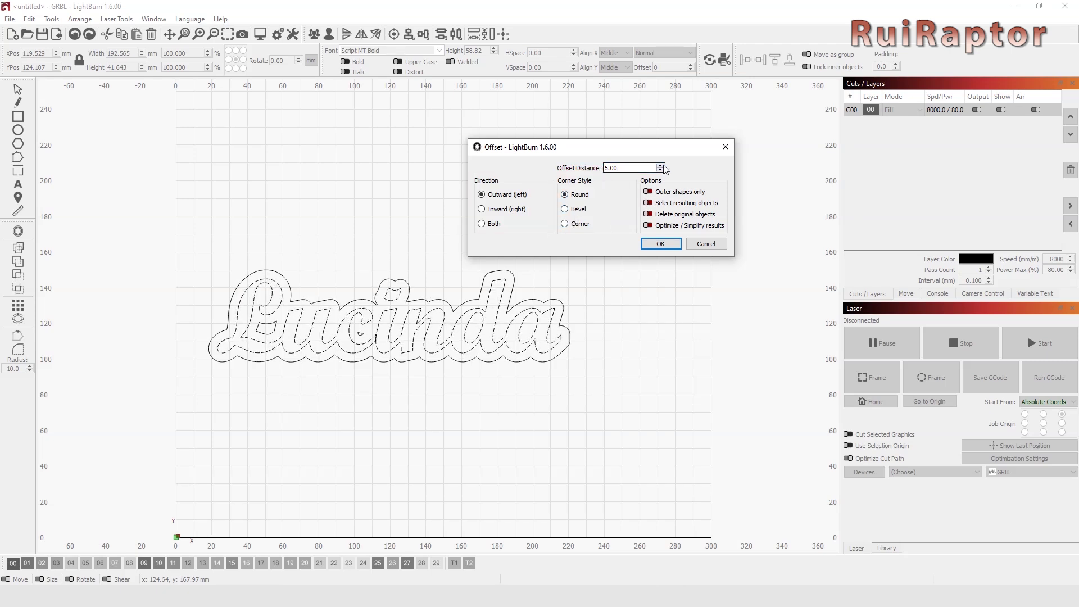
{"action": "scroll", "coordinate": [661, 168], "scroll_direction": "up", "scroll_amount": 3}
{"action": "left_click", "coordinate": [661, 243]}
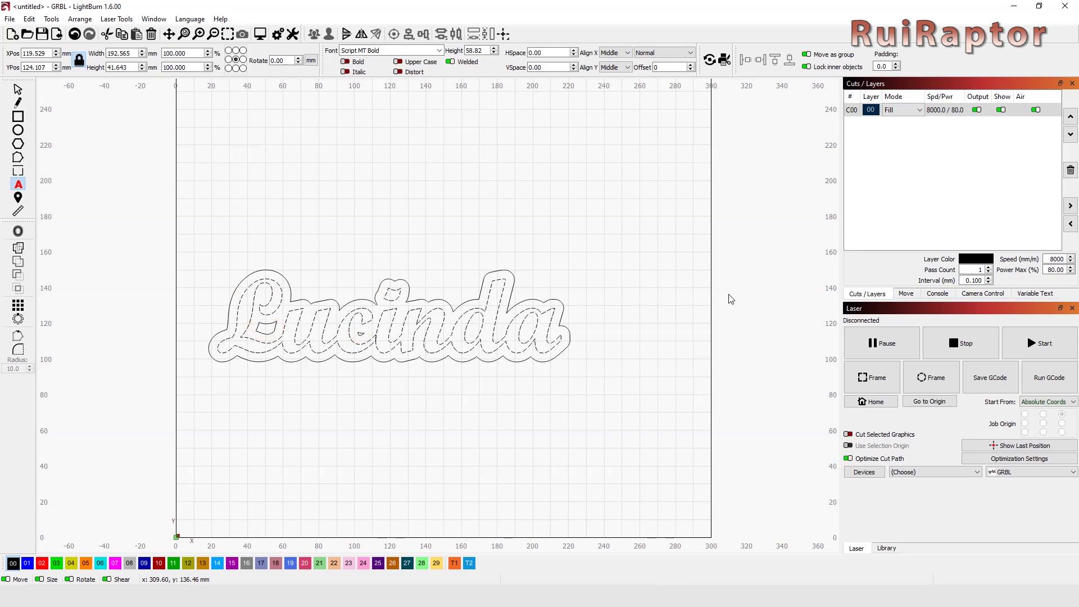
Switch to the Select tool and pick and clear parts of the Lucinda lettering
{"action": "left_click", "coordinate": [21, 90]}
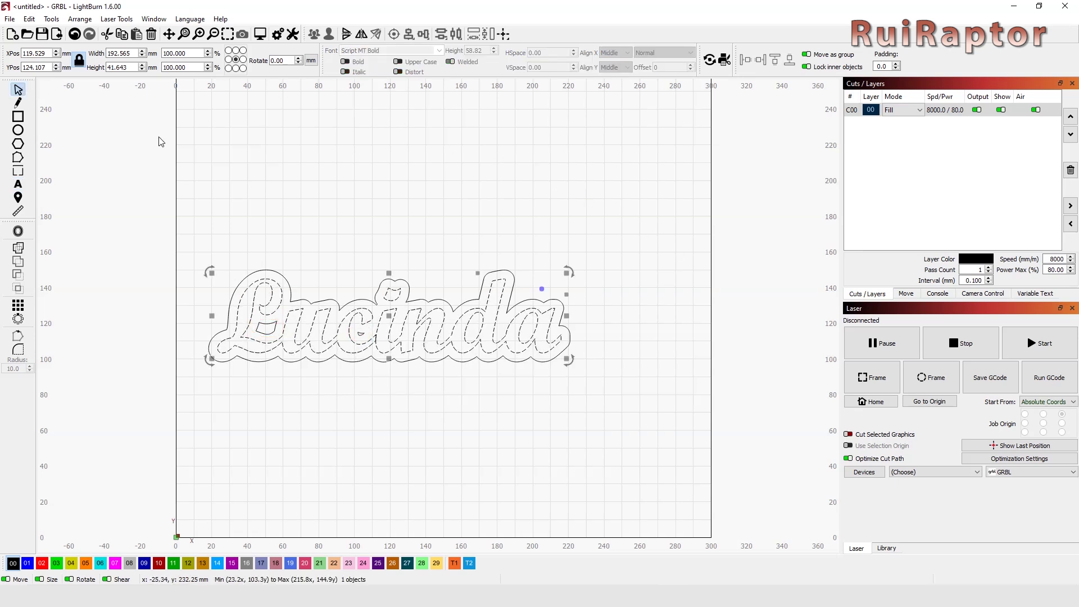
{"action": "left_click", "coordinate": [292, 292]}
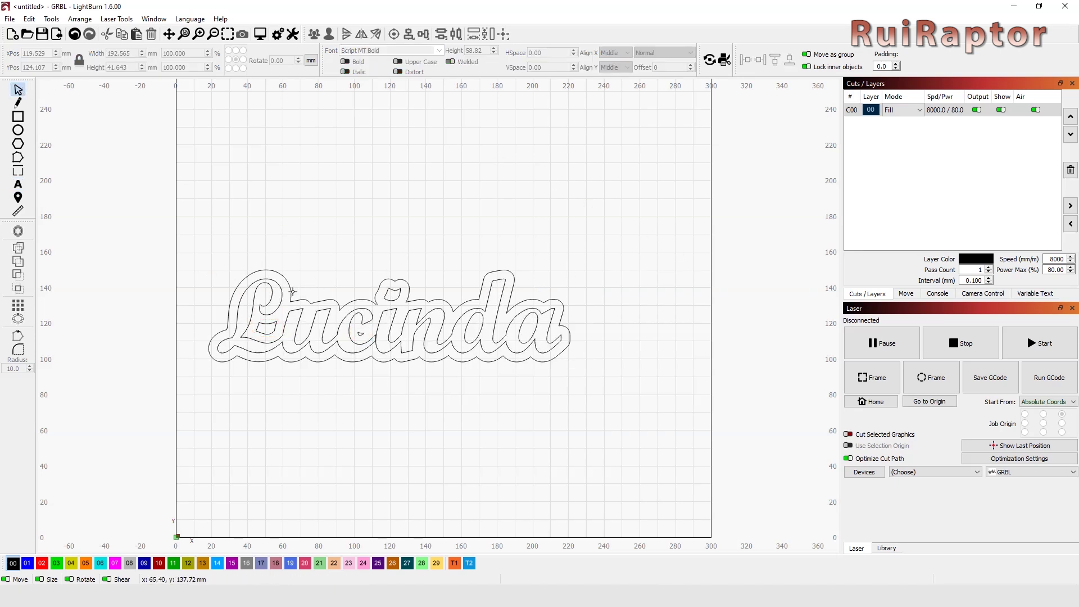
{"action": "left_click", "coordinate": [292, 291]}
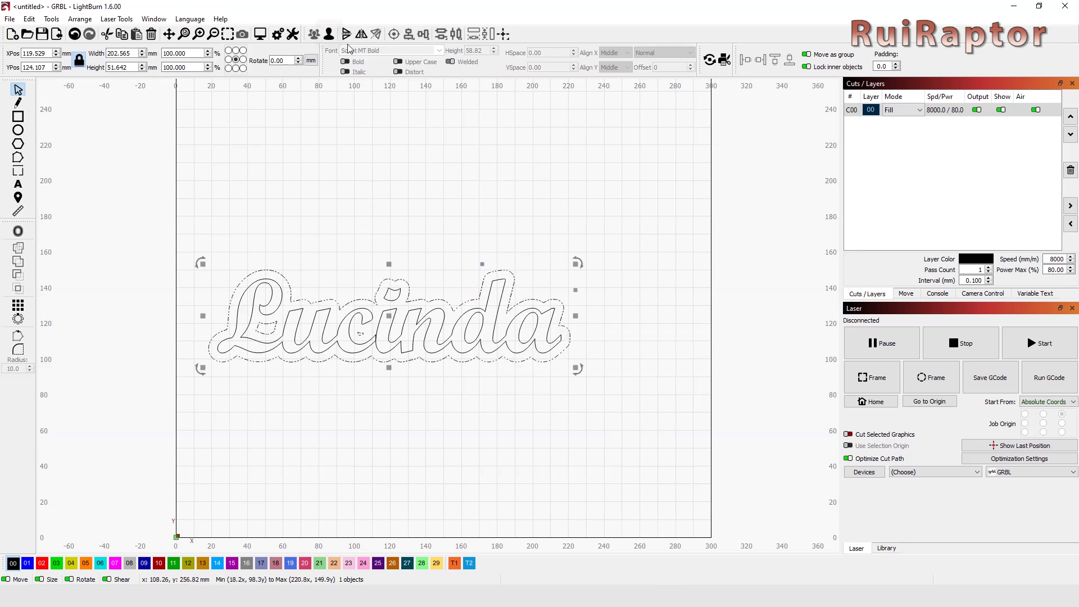
{"action": "left_click", "coordinate": [291, 307]}
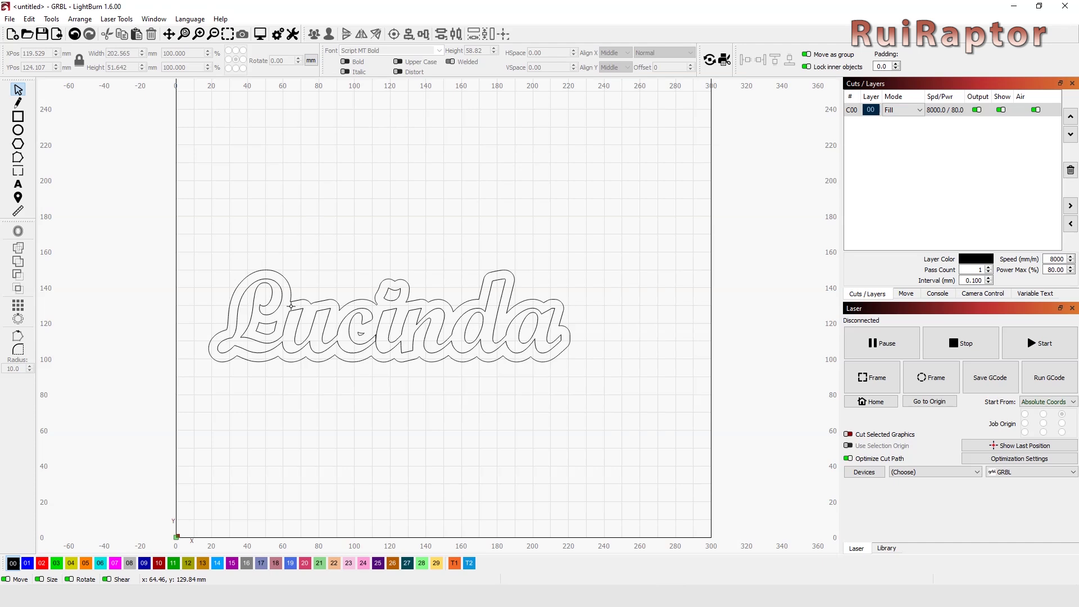
{"action": "right_click", "coordinate": [275, 326]}
{"action": "left_click", "coordinate": [302, 380]}
{"action": "right_click", "coordinate": [340, 337]}
{"action": "left_click", "coordinate": [392, 410]}
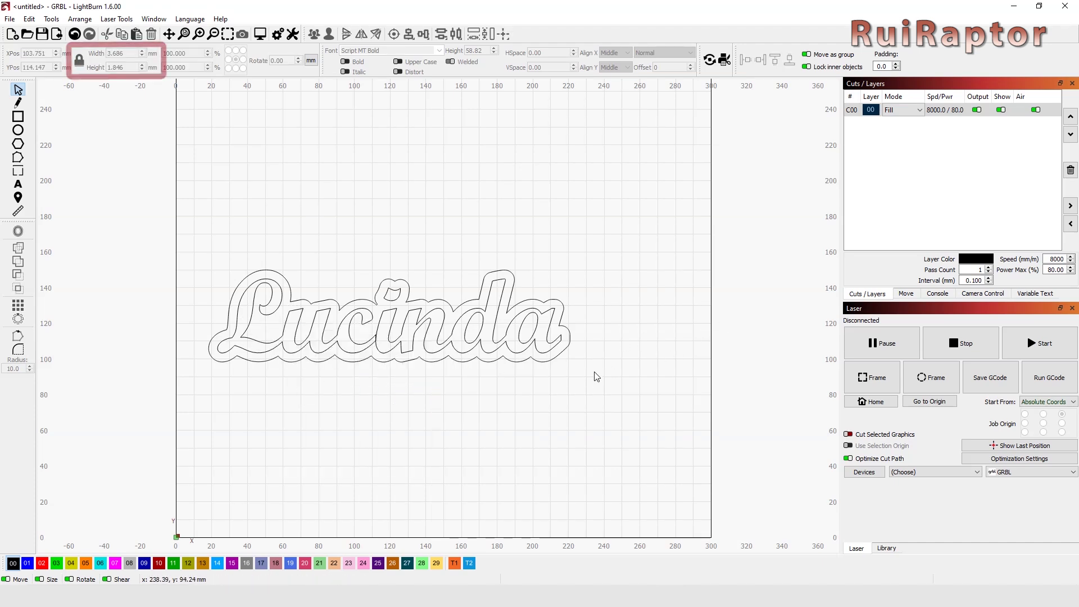
Marquee-select the text and outline and resize both to 80 mm wide, 20.395 mm tall
{"action": "left_click_drag", "start_coordinate": [595, 375], "coordinate": [188, 242]}
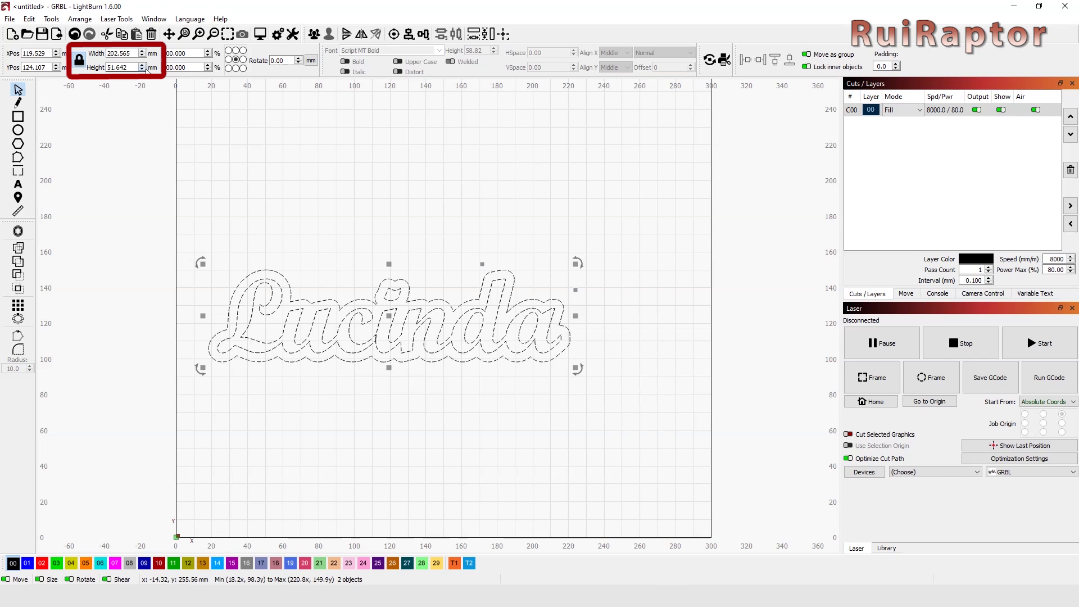
{"action": "key", "text": "Tab"}
{"action": "type", "text": "80"}
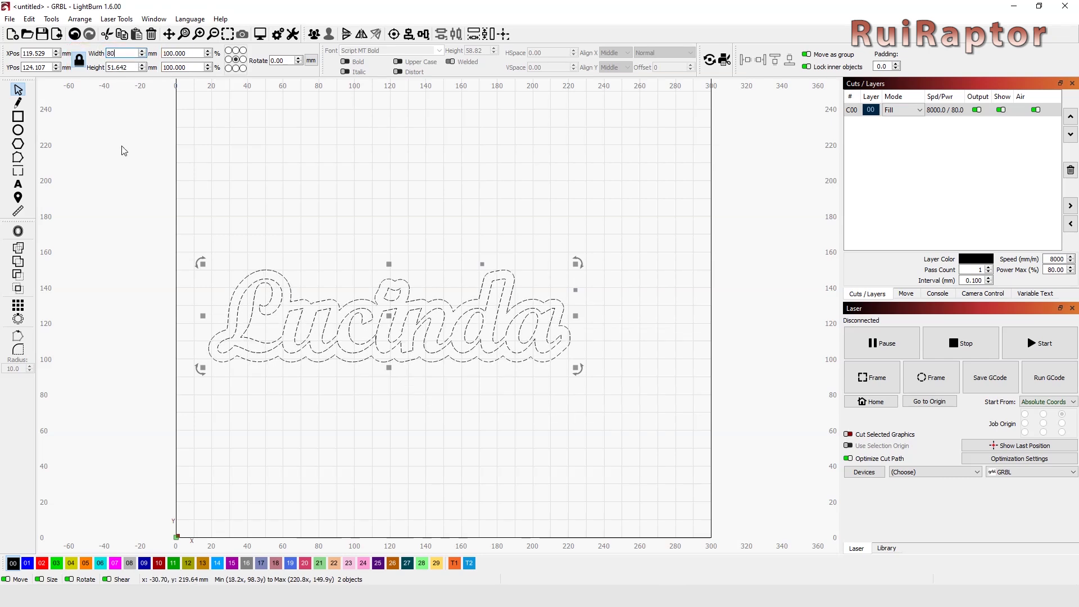
{"action": "left_click", "coordinate": [124, 67]}
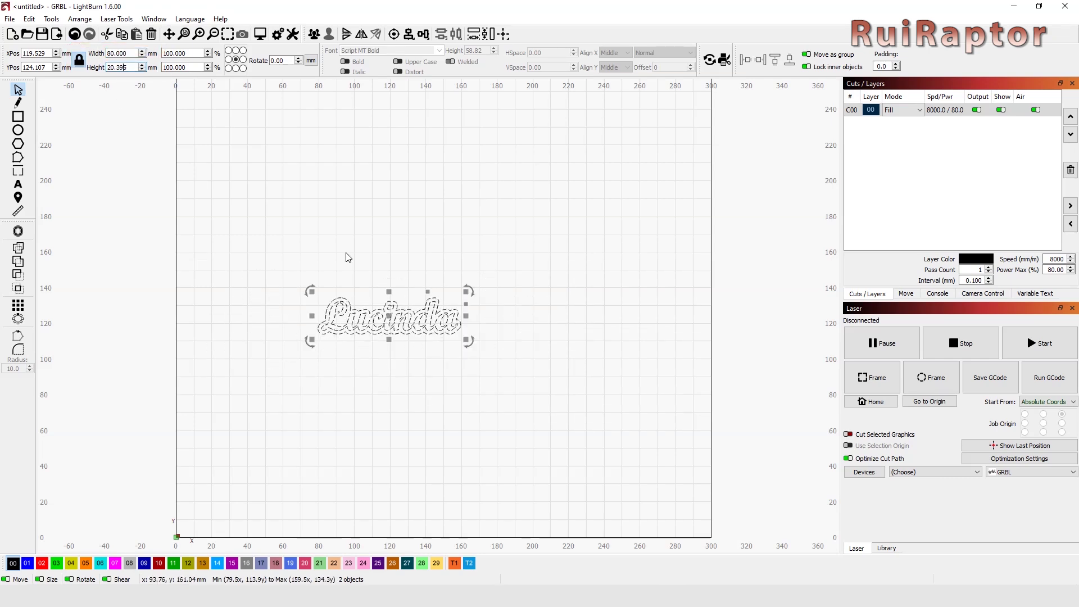
{"action": "scroll", "coordinate": [354, 322], "scroll_direction": "up", "scroll_amount": 1}
{"action": "scroll", "coordinate": [354, 321], "scroll_direction": "up", "scroll_amount": 5}
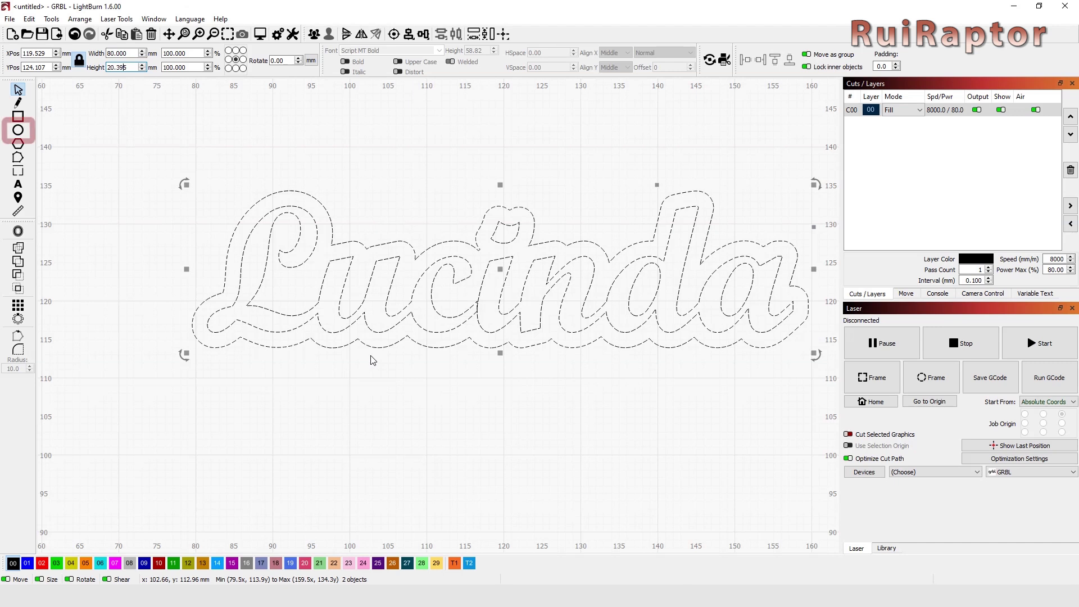
{"action": "left_click", "coordinate": [372, 360]}
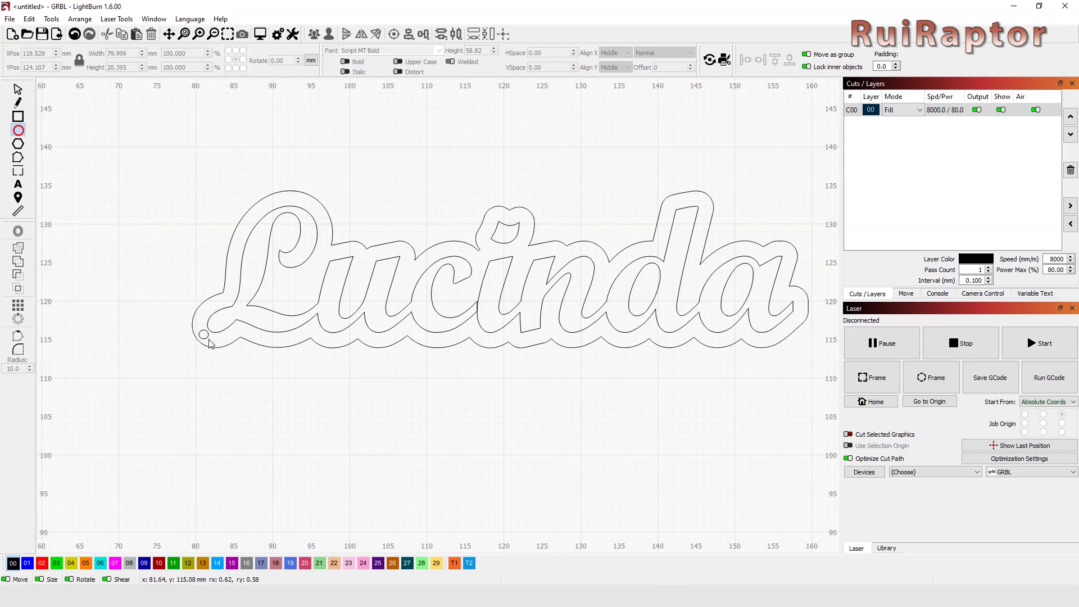
Draw a tiny keyring-hole circle at the outline's lower-left tail and nudge it into place
{"action": "left_click_drag", "start_coordinate": [207, 339], "coordinate": [207, 339]}
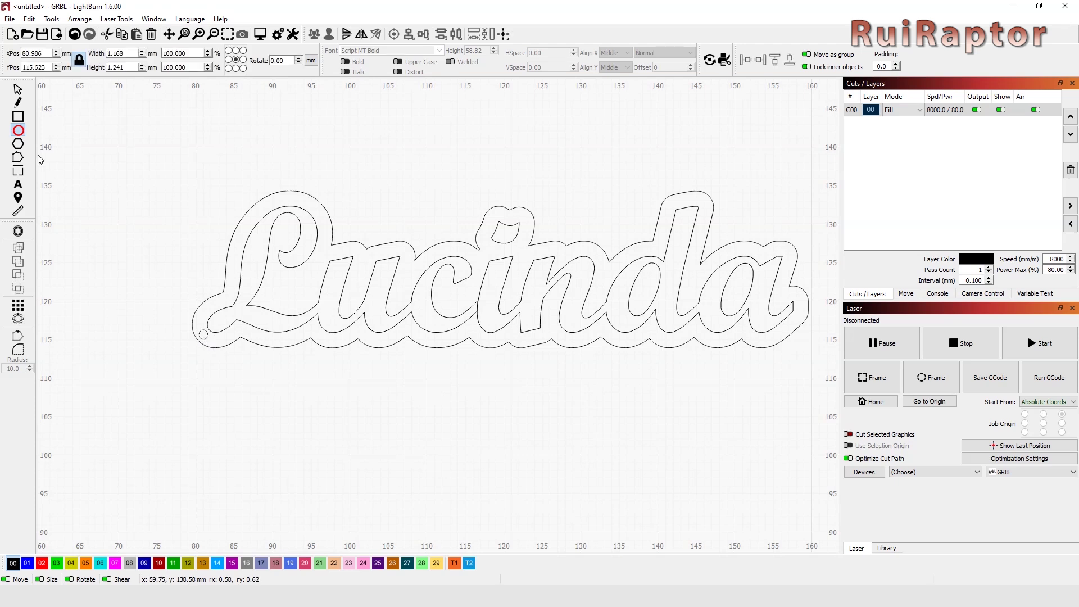
{"action": "left_click", "coordinate": [17, 89]}
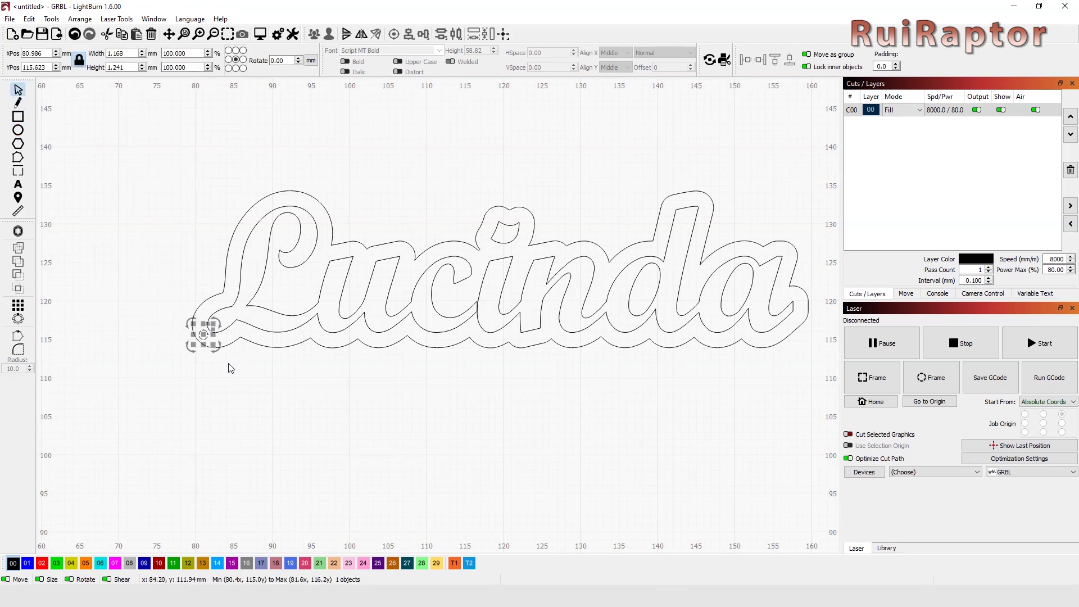
{"action": "left_click_drag", "start_coordinate": [204, 335], "coordinate": [206, 339]}
{"action": "left_click", "coordinate": [177, 336]}
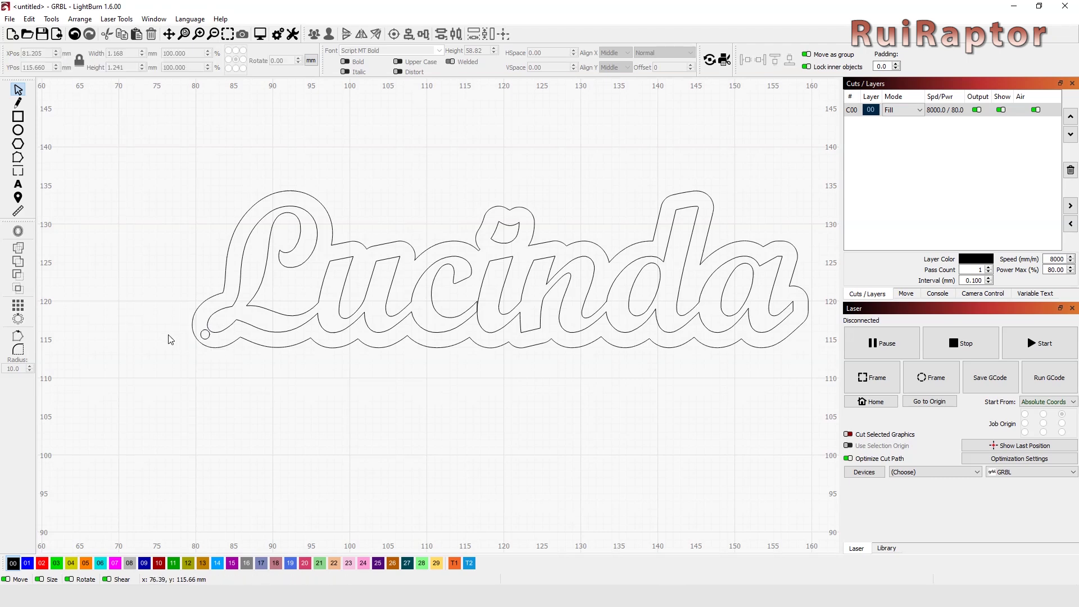
{"action": "left_click", "coordinate": [246, 326]}
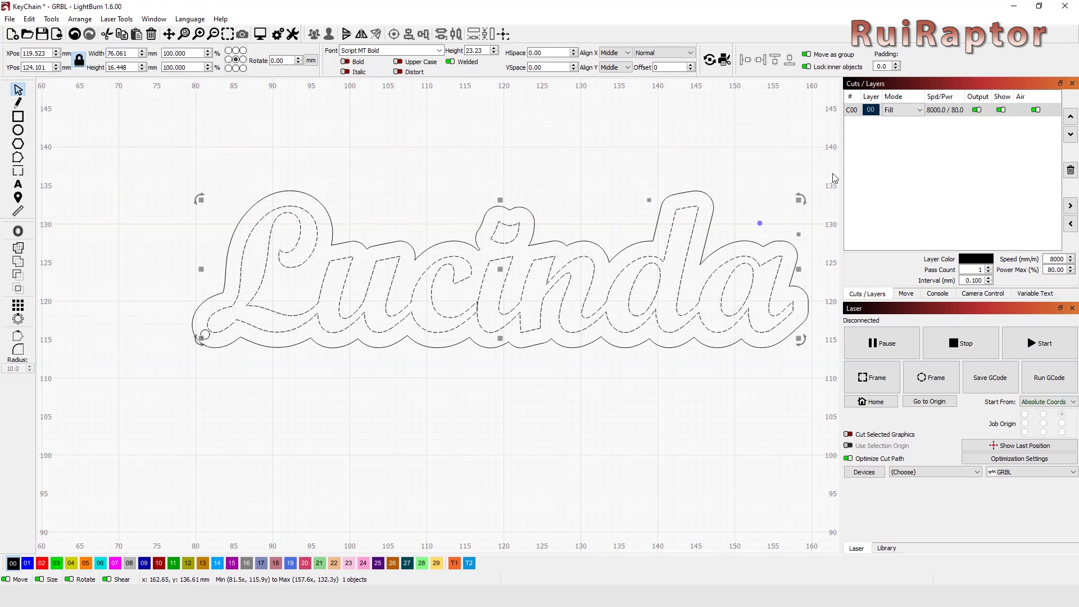
{"action": "left_click", "coordinate": [920, 111]}
Keep layer C00 in Fill mode at 4000 mm/min and 70% max power, then select both objects
{"action": "left_click", "coordinate": [900, 129]}
{"action": "double_click", "coordinate": [939, 111]}
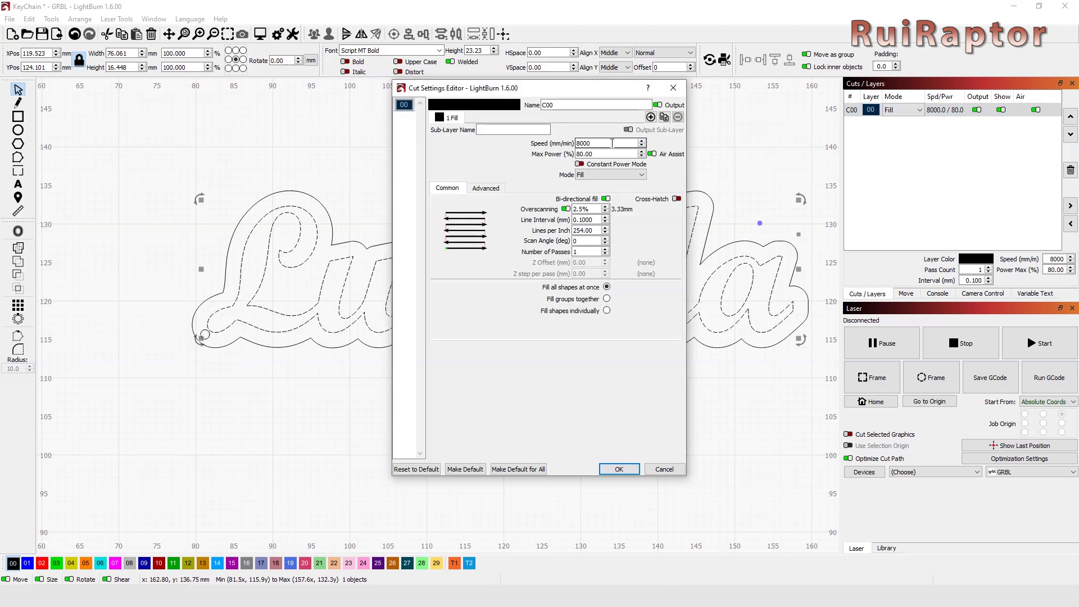
{"action": "left_click_drag", "start_coordinate": [601, 143], "coordinate": [538, 153]}
{"action": "type", "text": "4000"}
{"action": "key", "text": "Tab"}
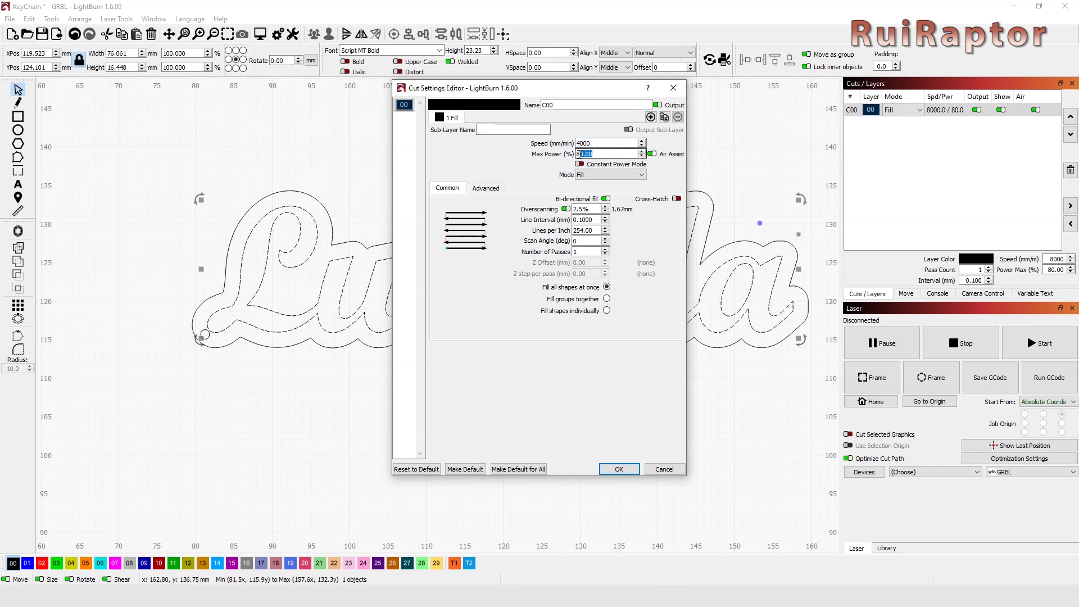
{"action": "left_click", "coordinate": [613, 469]}
{"action": "left_click", "coordinate": [230, 347]}
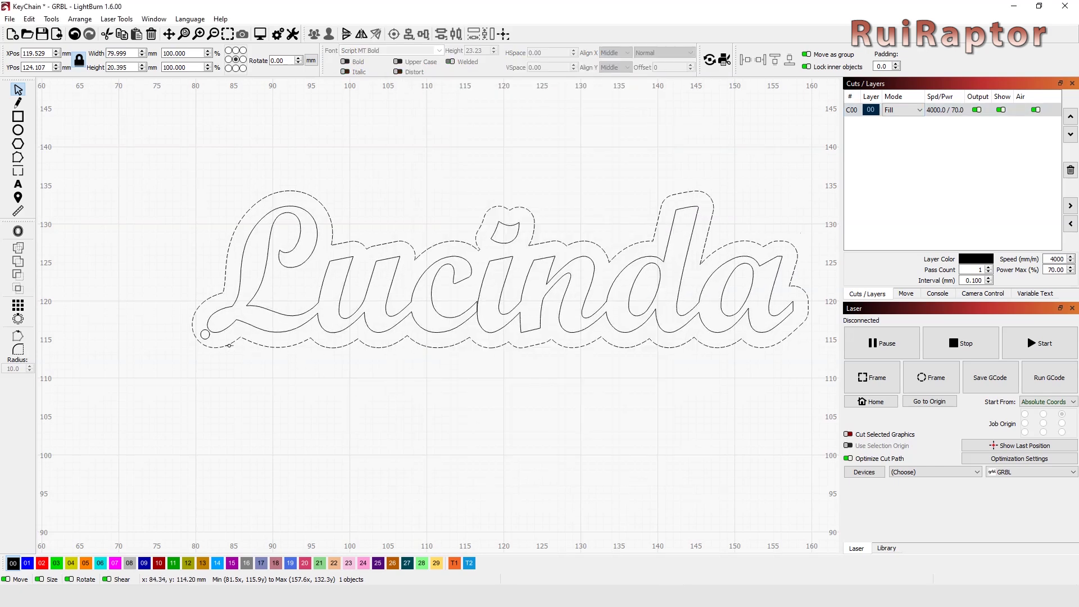
{"action": "left_click", "coordinate": [206, 334], "text": "shift"}
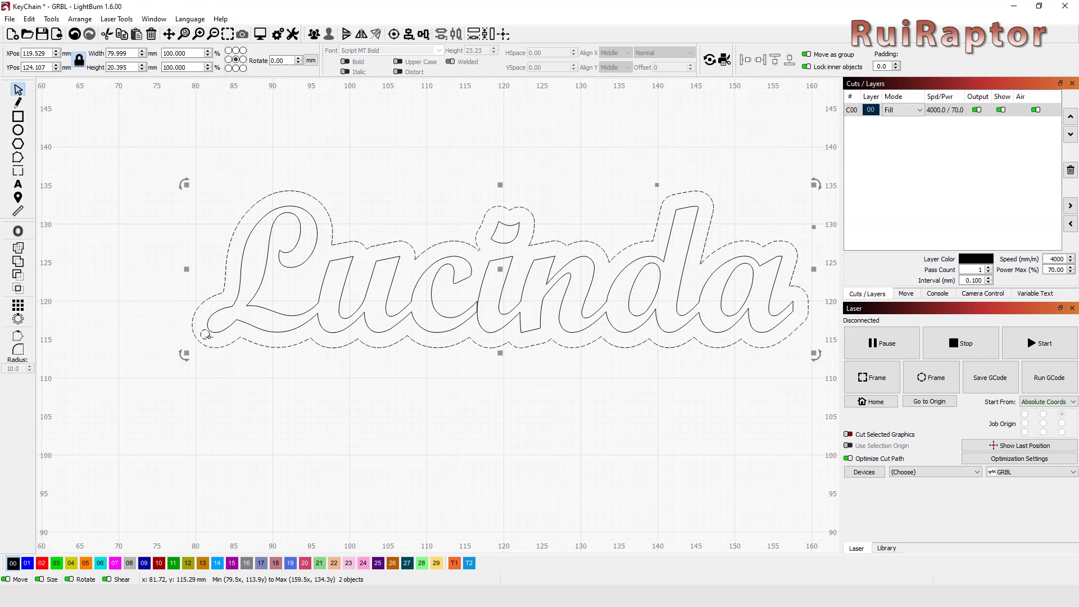
Move the outline to blue Line layer C01 at 700 mm/min, 95% power, 6 passes
{"action": "left_click", "coordinate": [27, 563]}
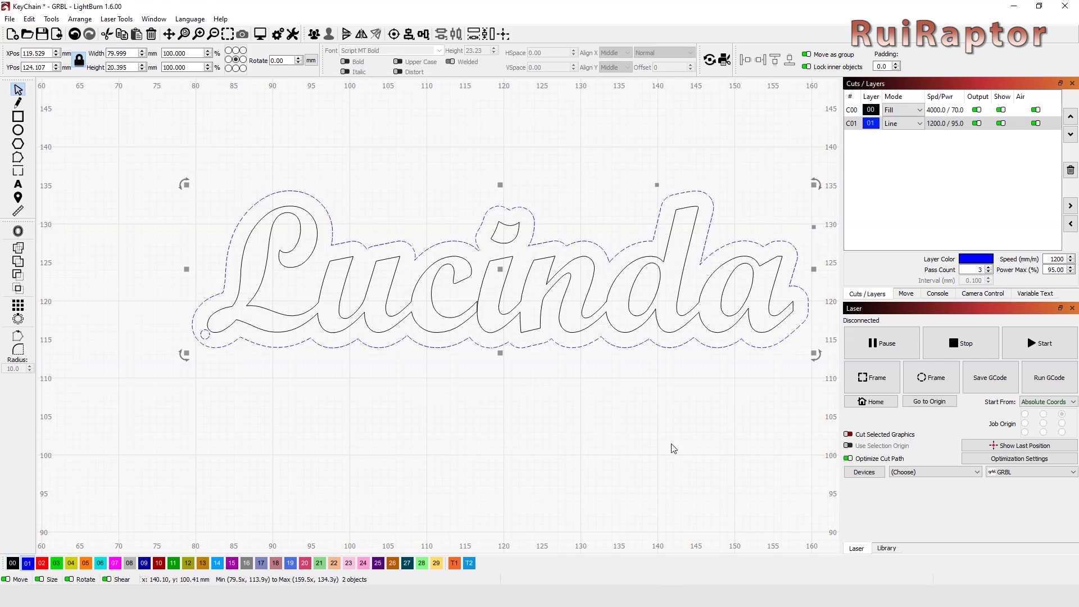
{"action": "left_click", "coordinate": [916, 124]}
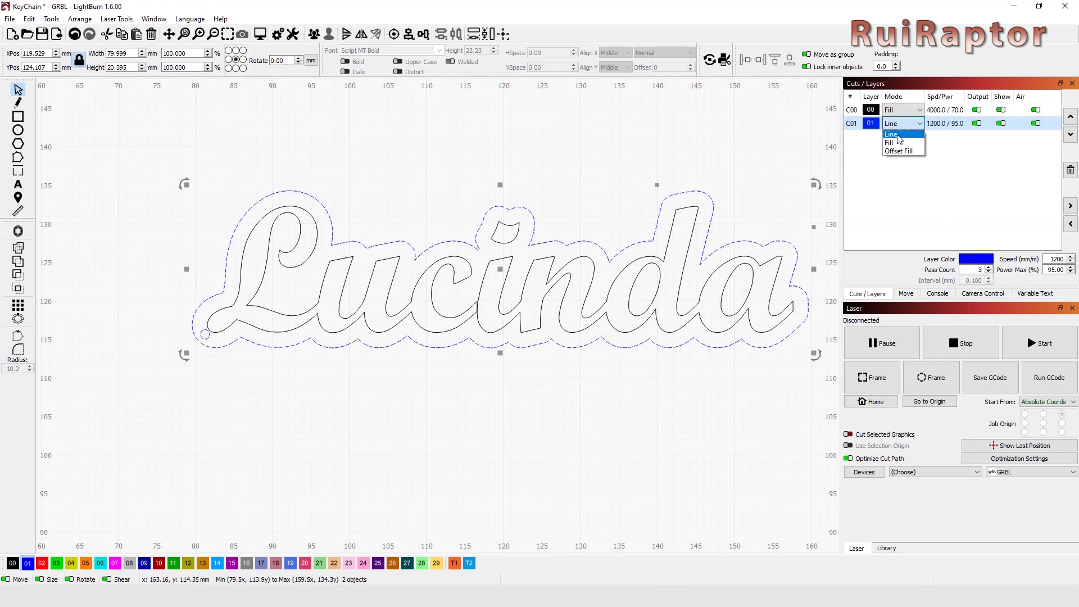
{"action": "left_click", "coordinate": [900, 136]}
{"action": "double_click", "coordinate": [948, 123]}
{"action": "left_click_drag", "start_coordinate": [603, 140], "coordinate": [569, 142]}
{"action": "type", "text": "700"}
{"action": "key", "text": "Tab"}
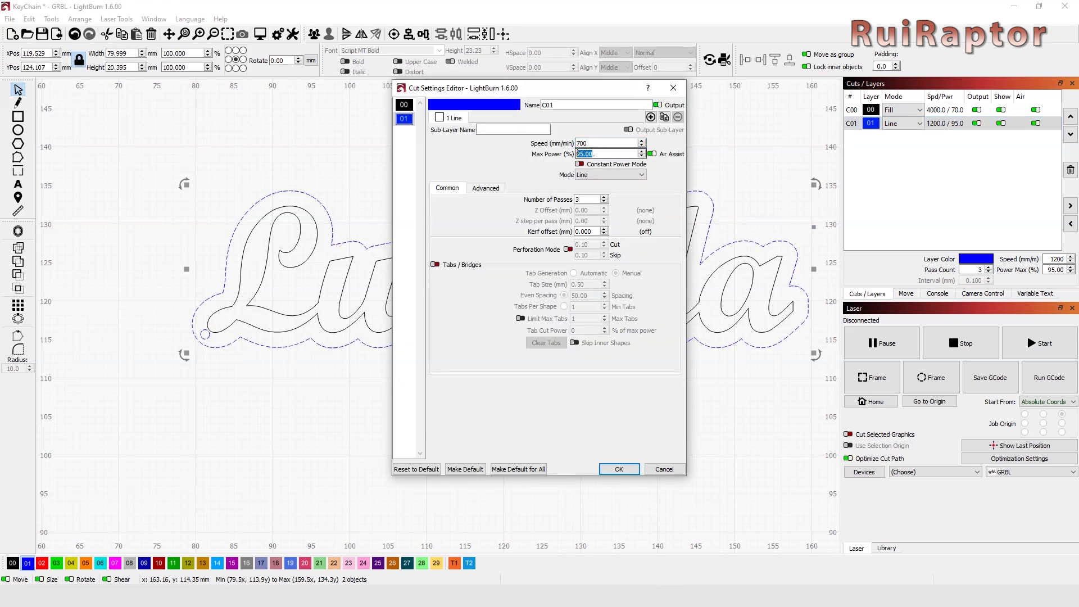
{"action": "type", "text": "95"}
{"action": "left_click", "coordinate": [605, 197]}
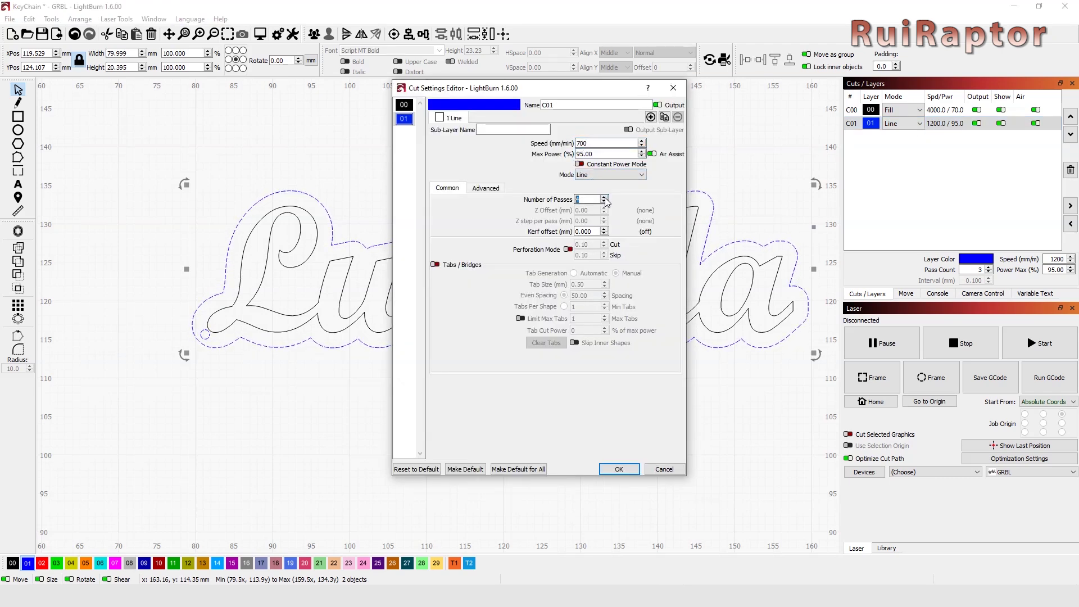
{"action": "left_click", "coordinate": [625, 470]}
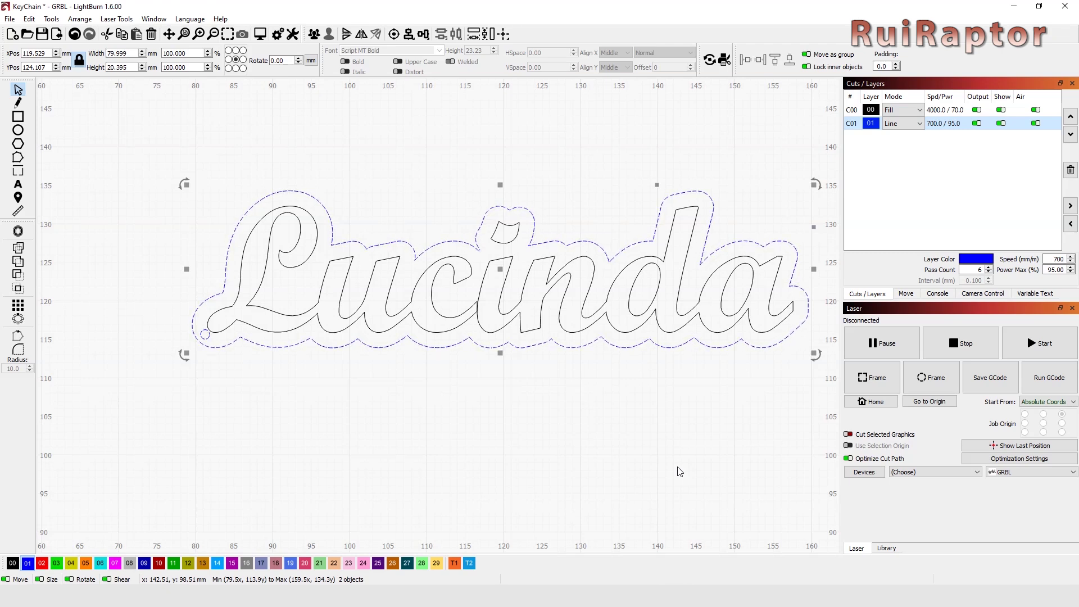
Group the lettering and outline, then check the job preview (4:53 estimate) and close it
{"action": "key", "text": "ctrl+g"}
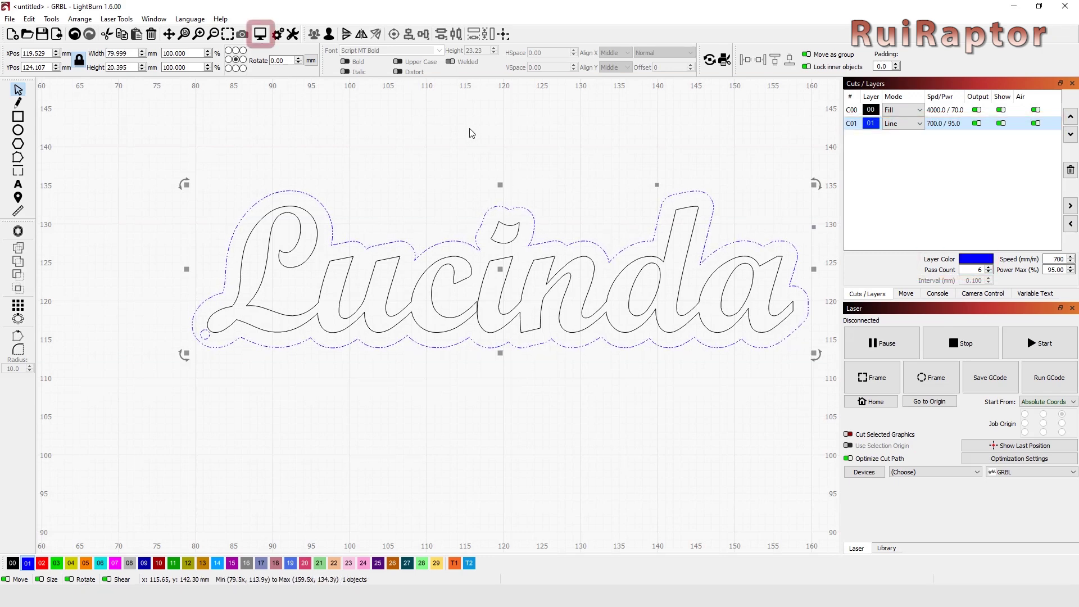
{"action": "left_click", "coordinate": [259, 34]}
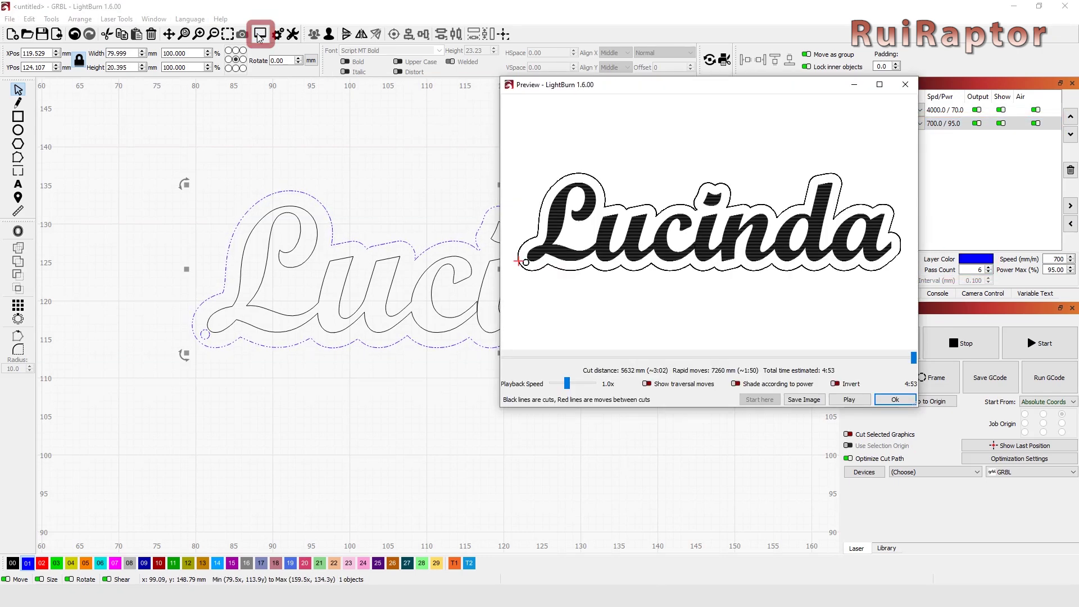
{"action": "left_click", "coordinate": [818, 410]}
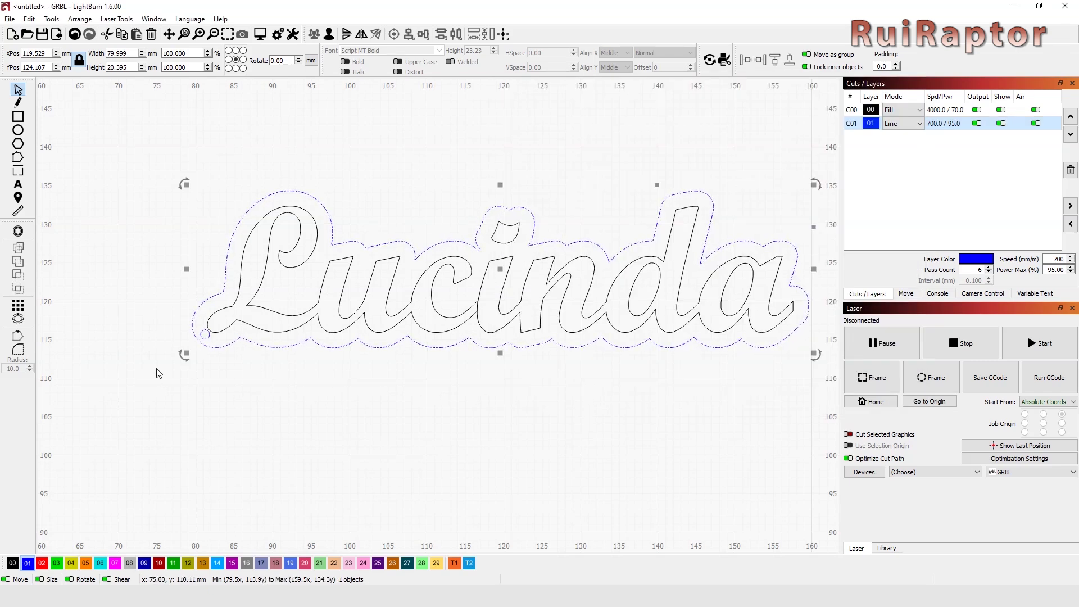
Save the project as 'KeyChain' through File > Save
{"action": "left_click", "coordinate": [11, 18]}
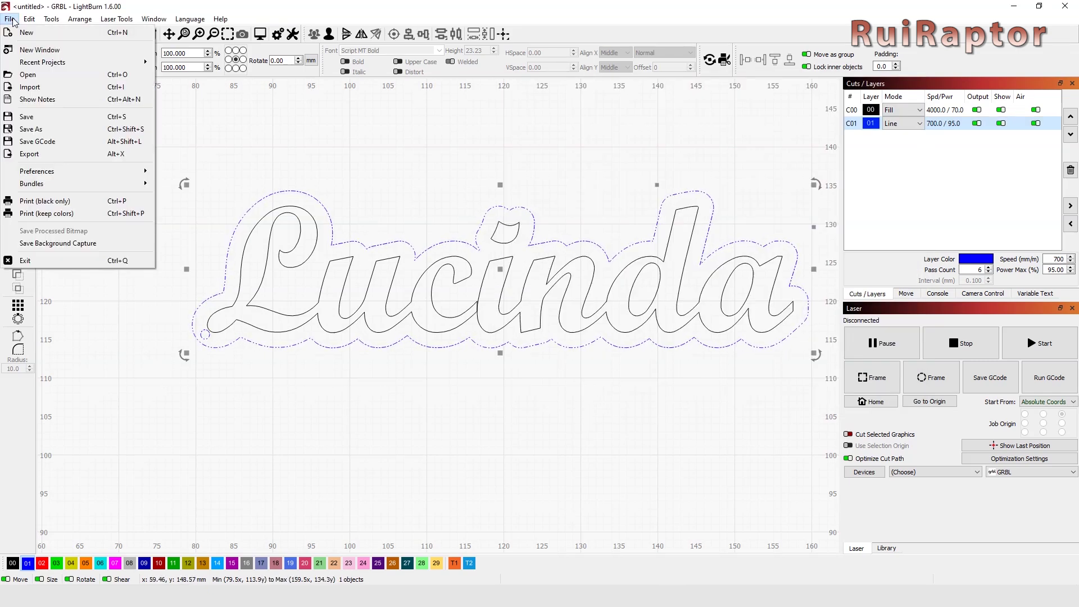
{"action": "left_click", "coordinate": [30, 121]}
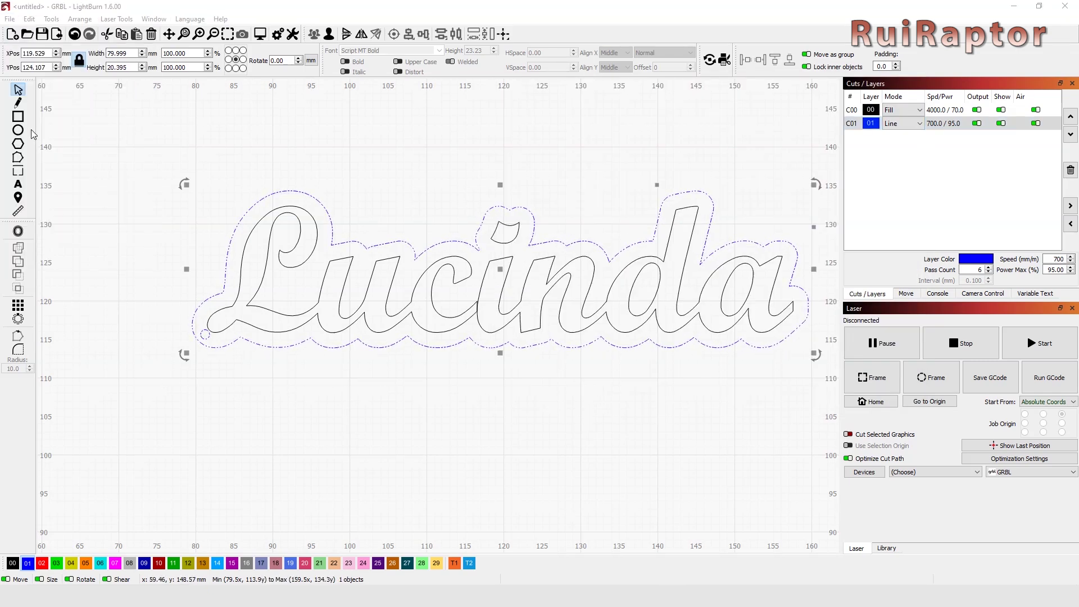
{"action": "type", "text": "KeyChain"}
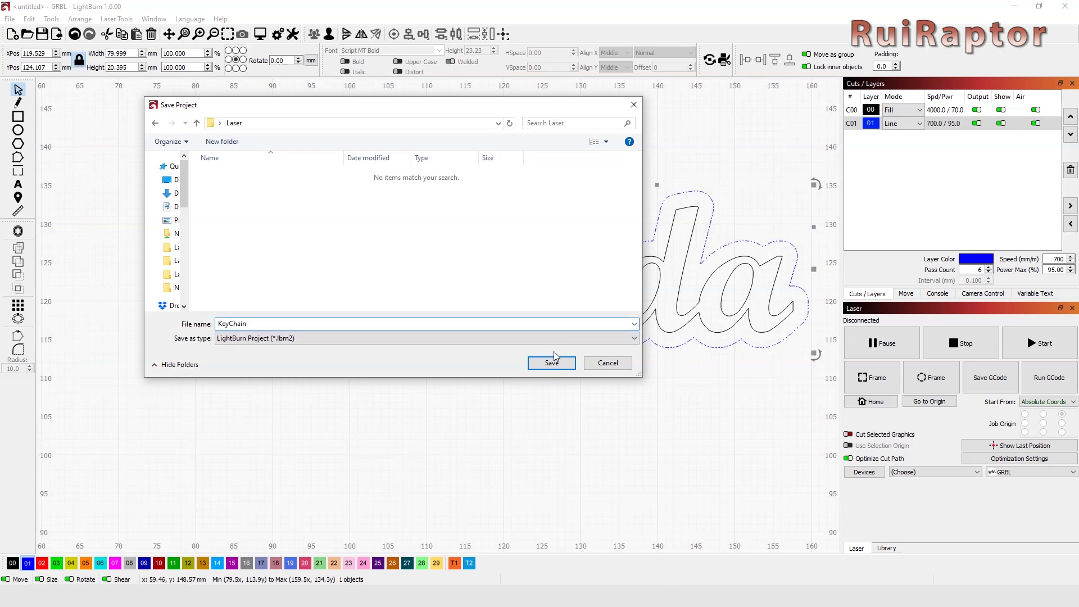
{"action": "left_click", "coordinate": [552, 363]}
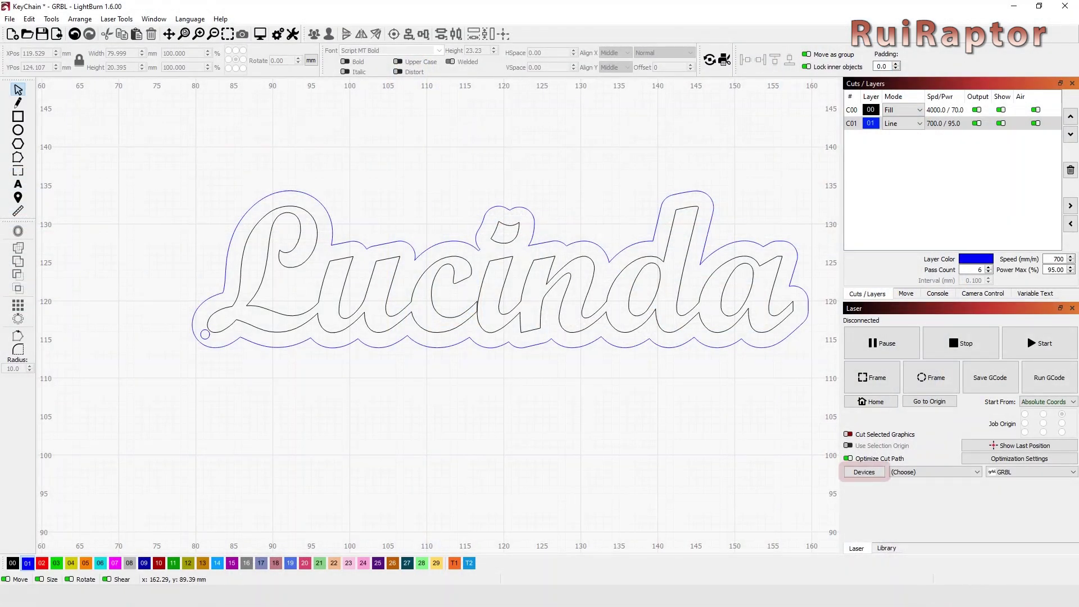
In Devices, try Find My Laser, cancel detection, and start a new device manually
{"action": "left_click", "coordinate": [865, 472]}
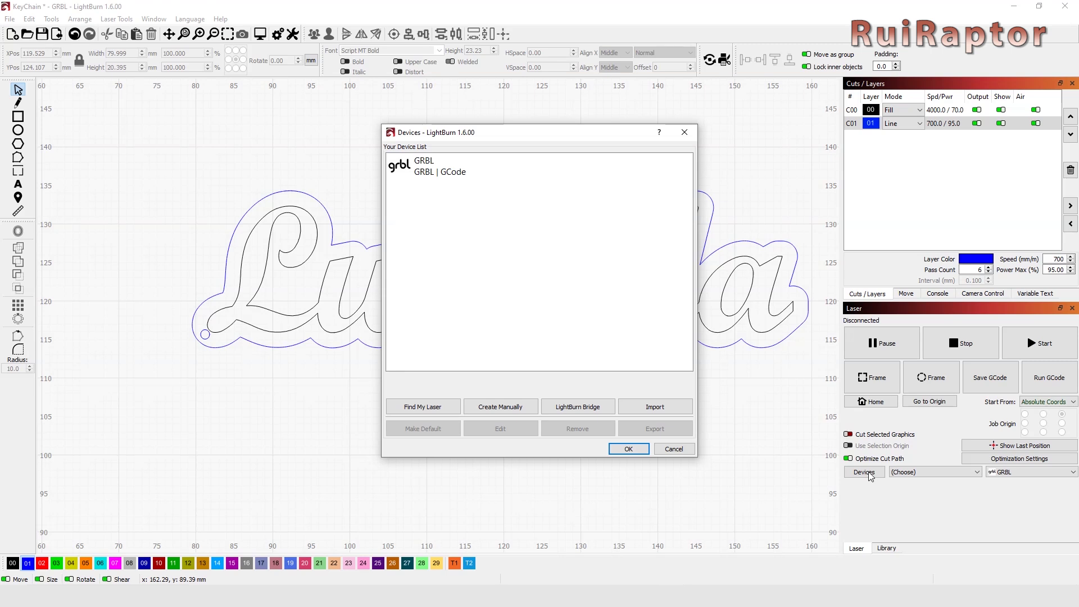
{"action": "left_click", "coordinate": [430, 406]}
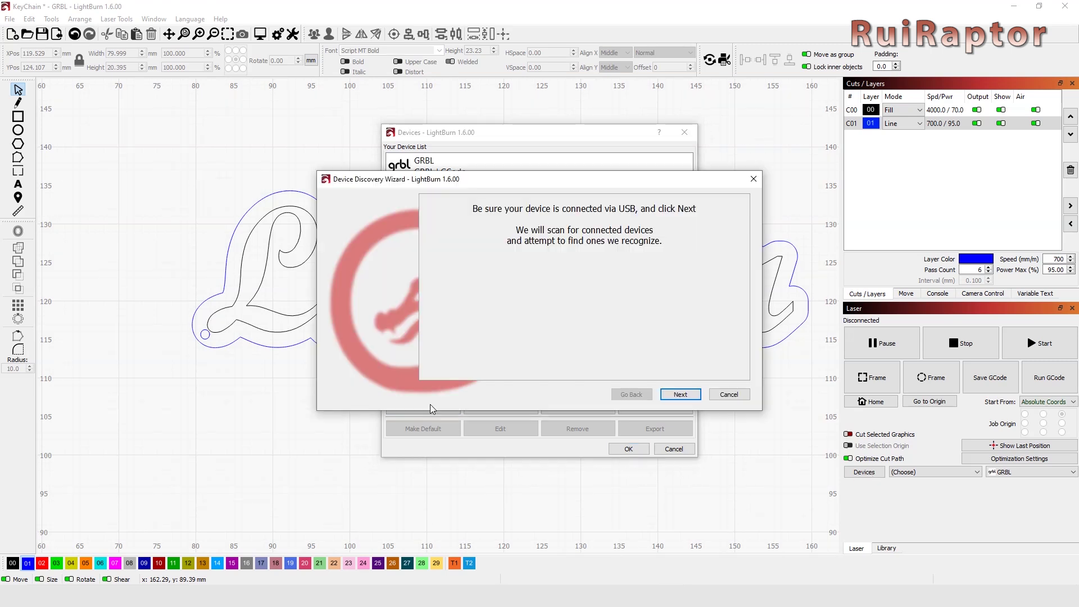
{"action": "left_click", "coordinate": [682, 395]}
{"action": "left_click", "coordinate": [730, 395]}
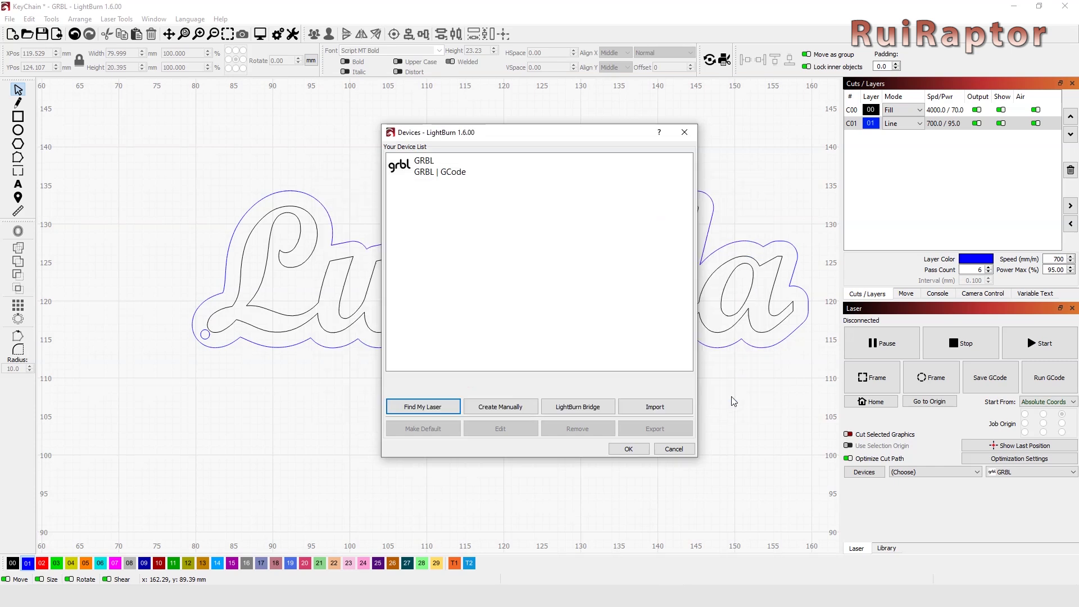
{"action": "left_click", "coordinate": [500, 409]}
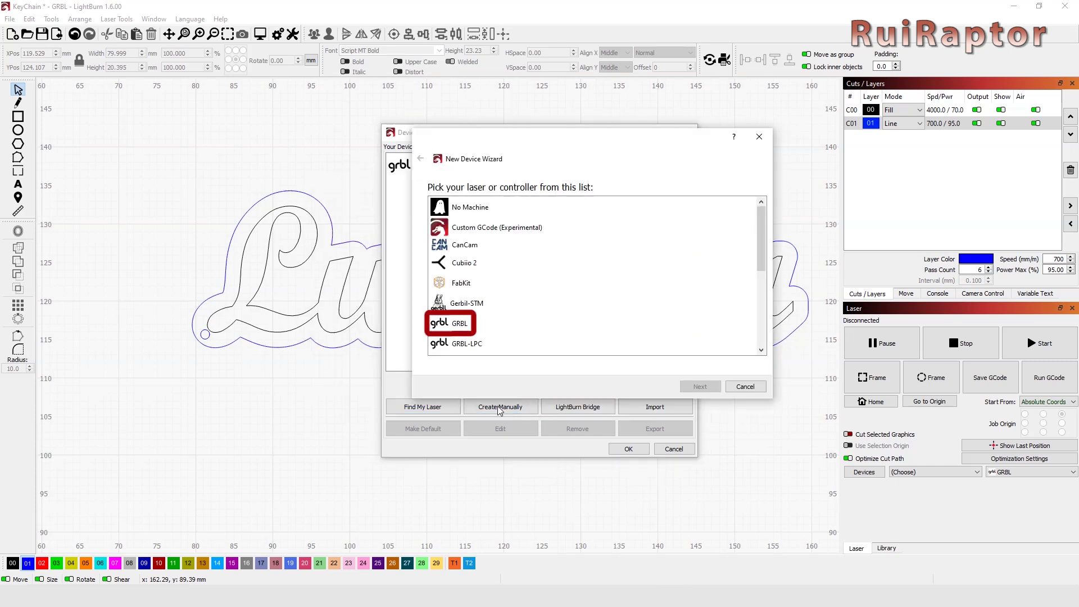
Create a GRBL Serial/USB device 'Sculpfun S9' with a 410 × 420 mm area and front-left origin
{"action": "left_click", "coordinate": [460, 324]}
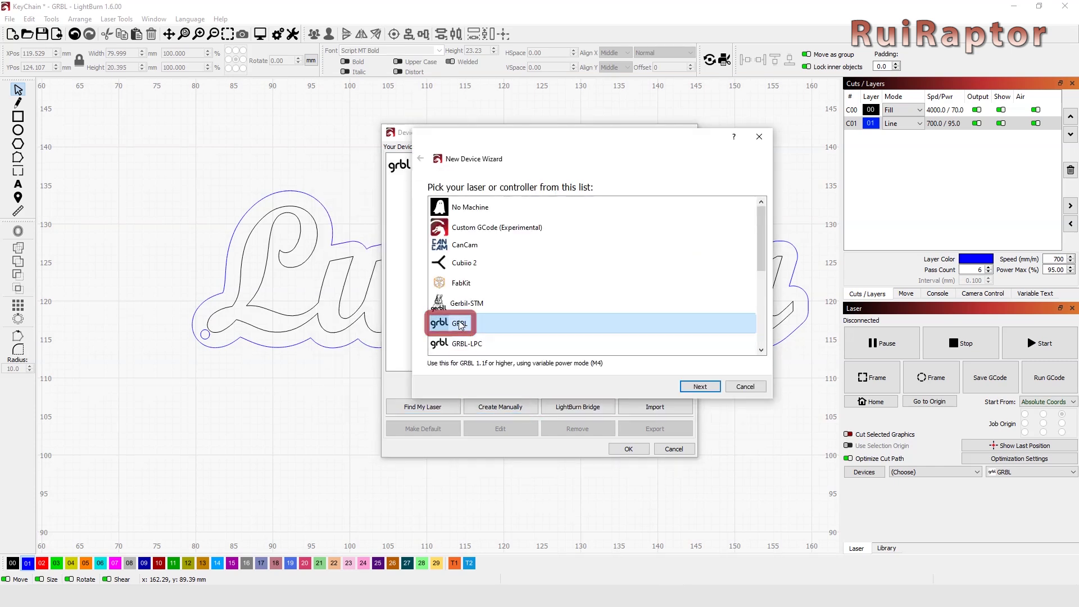
{"action": "left_click", "coordinate": [700, 386]}
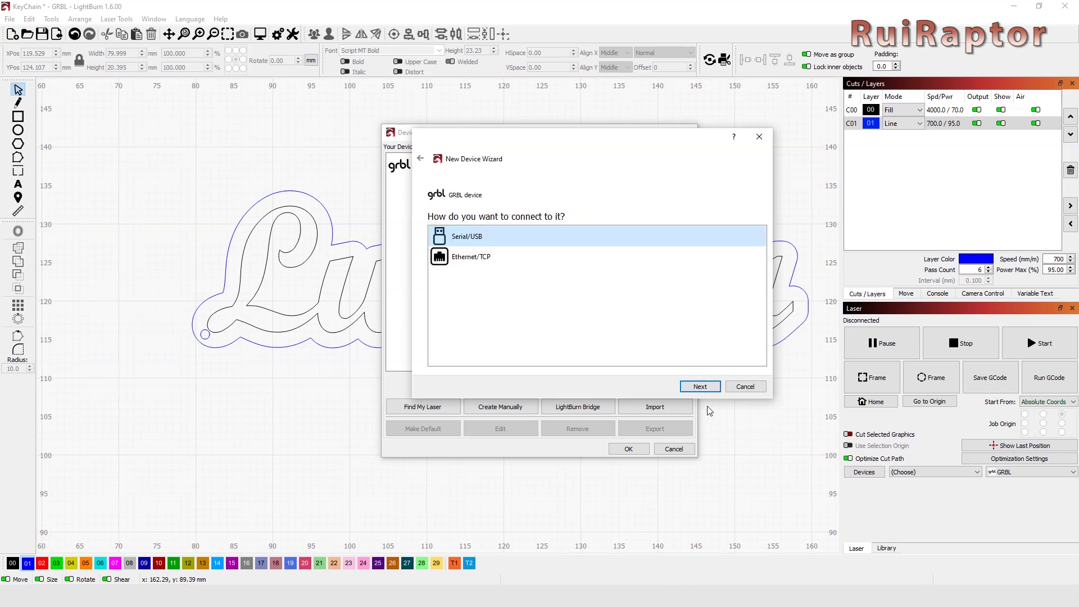
{"action": "left_click", "coordinate": [703, 388]}
{"action": "key", "text": "BackSpace"}
{"action": "key", "text": "BackSpace"}
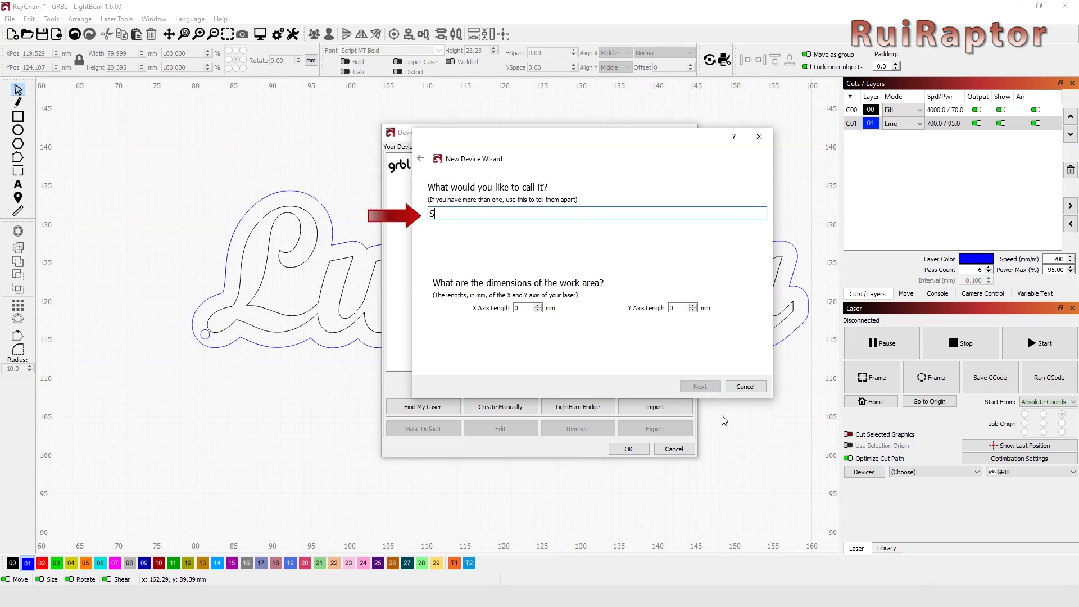
{"action": "type", "text": "Sculpfun S9"}
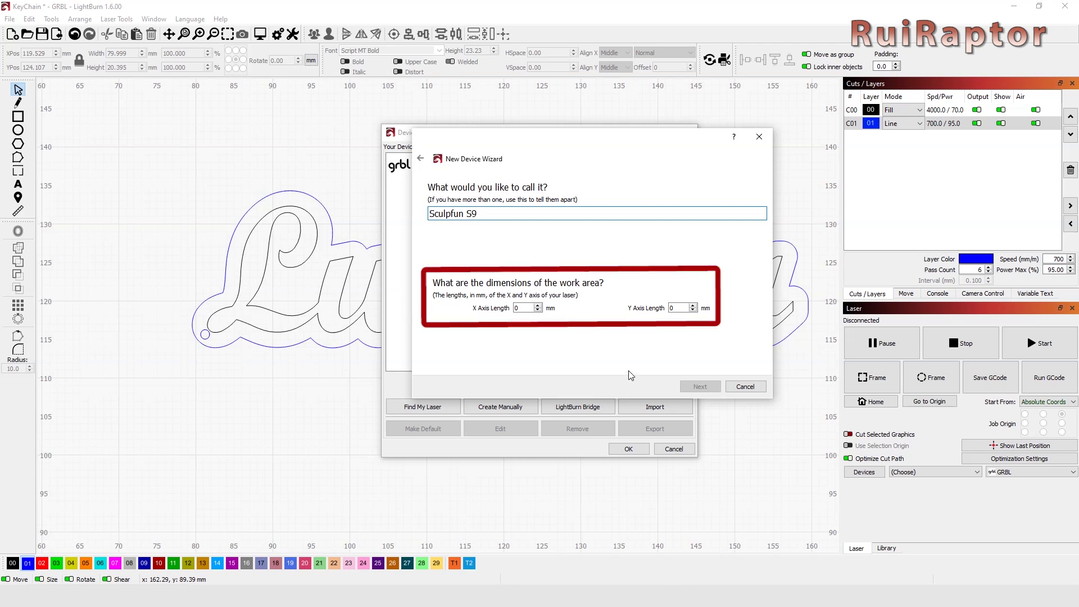
{"action": "key", "text": "Tab"}
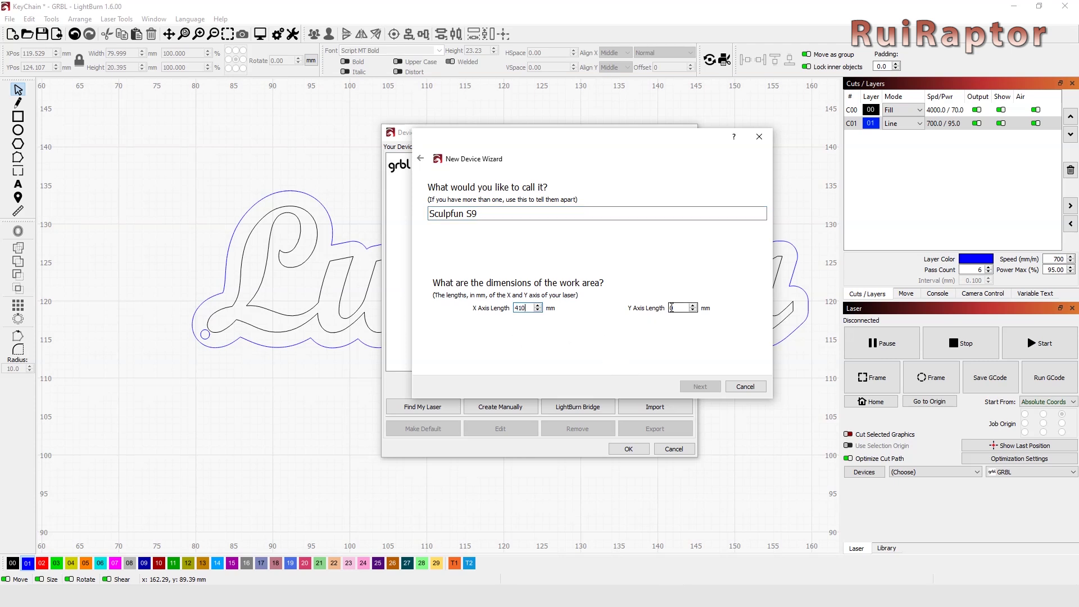
{"action": "type", "text": "420"}
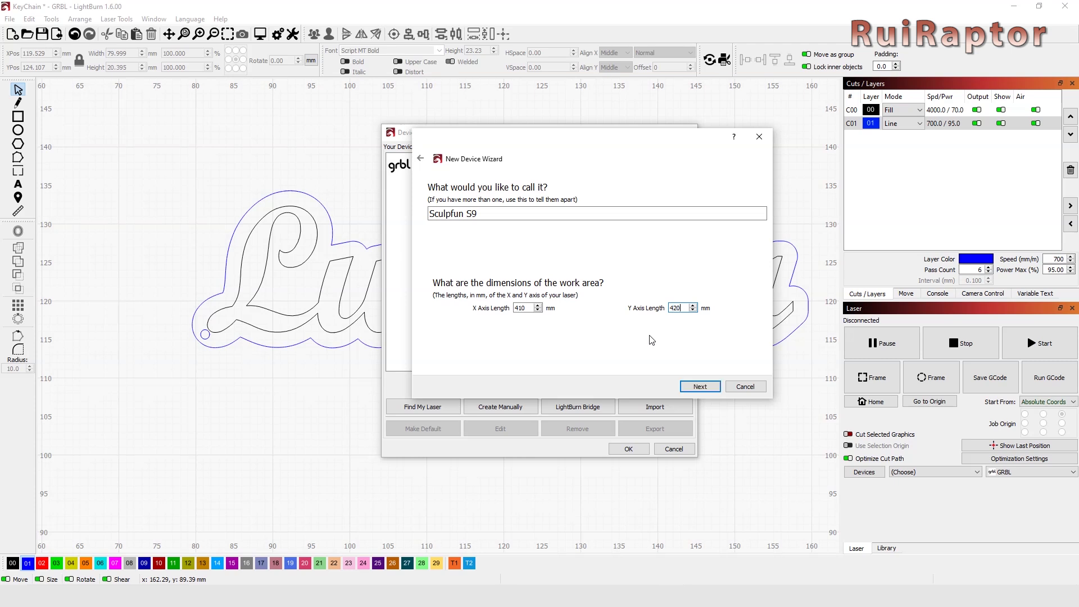
{"action": "left_click", "coordinate": [700, 386]}
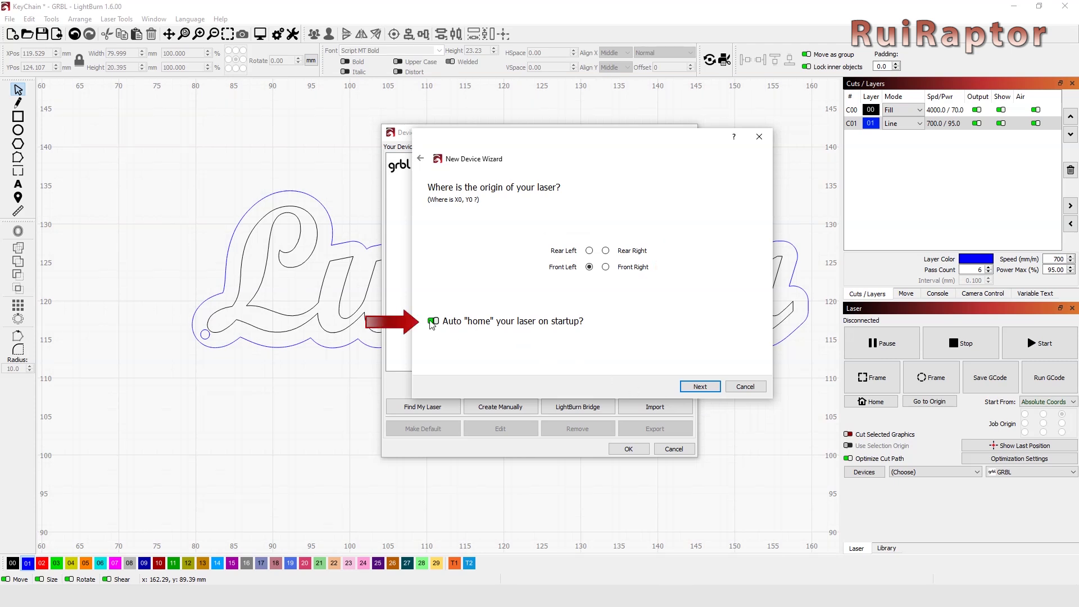
{"action": "left_click", "coordinate": [694, 387]}
Make the Sculpfun S9 the active laser with its 410 × 420 mm bed, then preview the job
{"action": "left_click", "coordinate": [697, 387]}
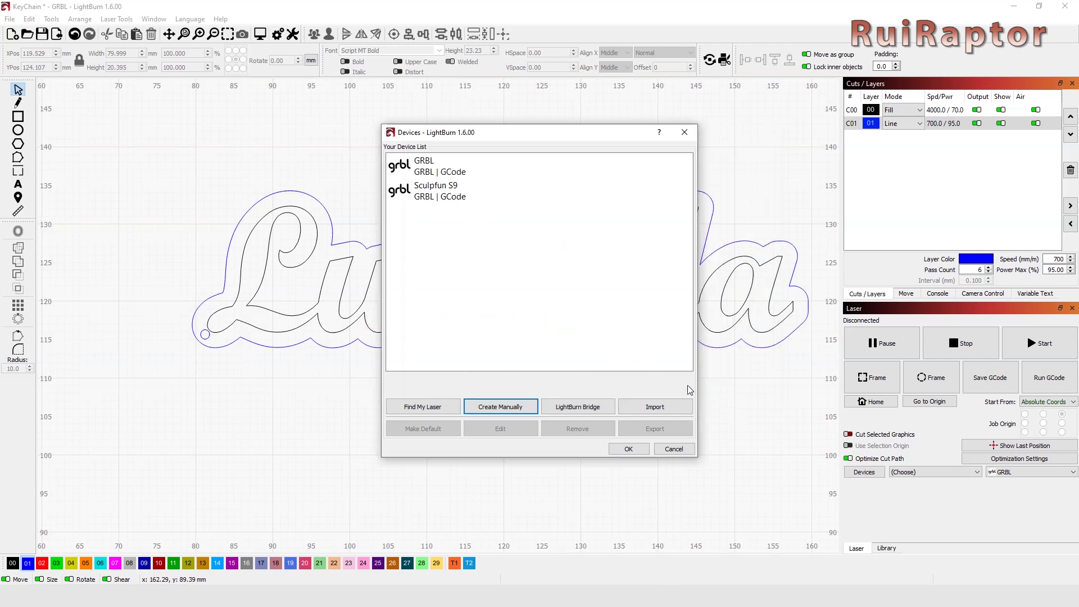
{"action": "left_click", "coordinate": [628, 448]}
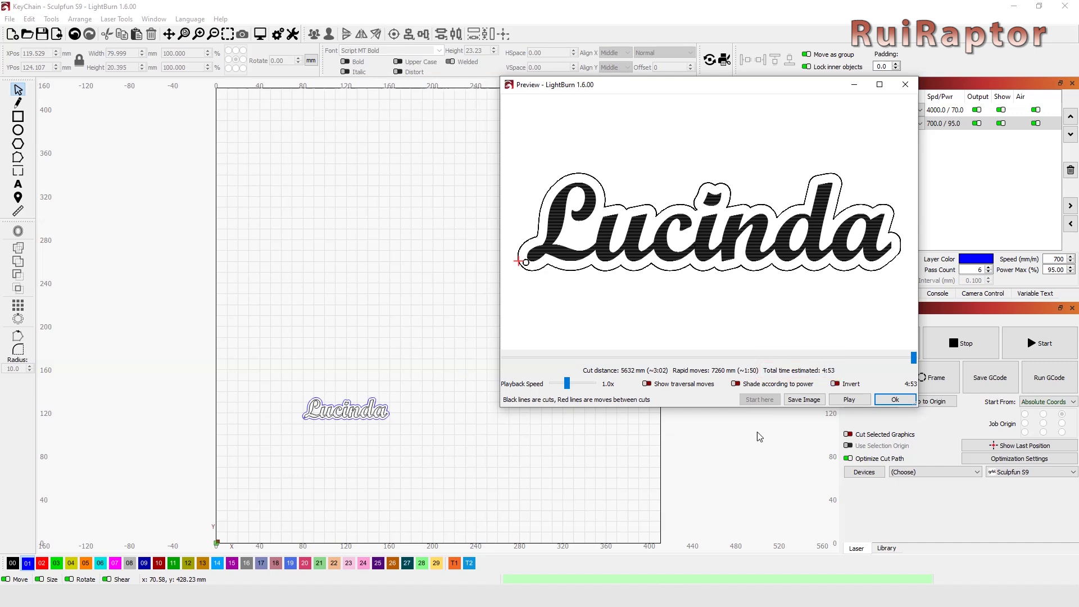
{"action": "left_click", "coordinate": [894, 400]}
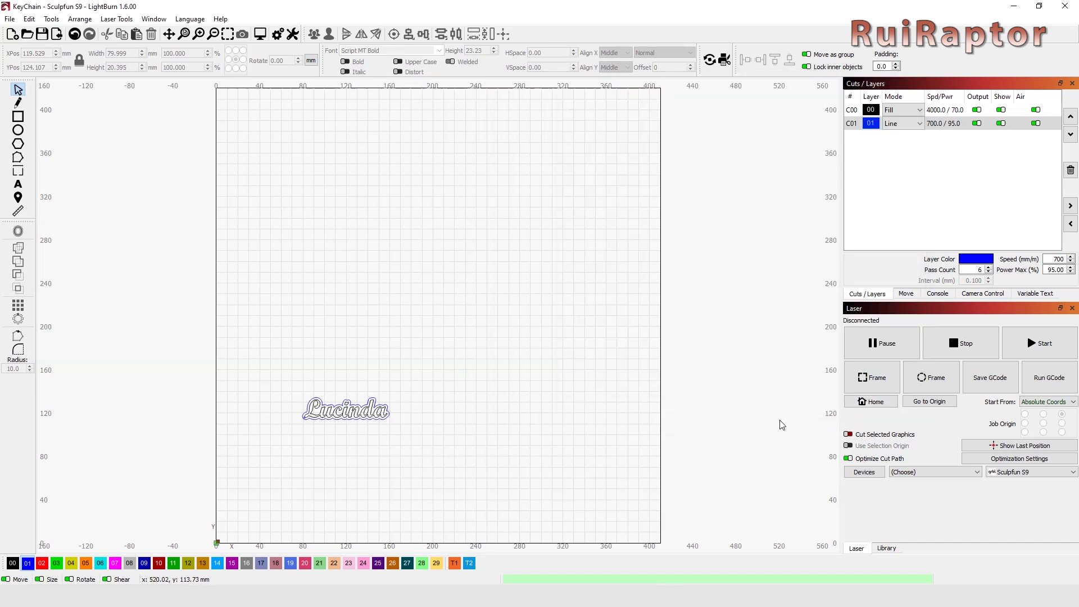